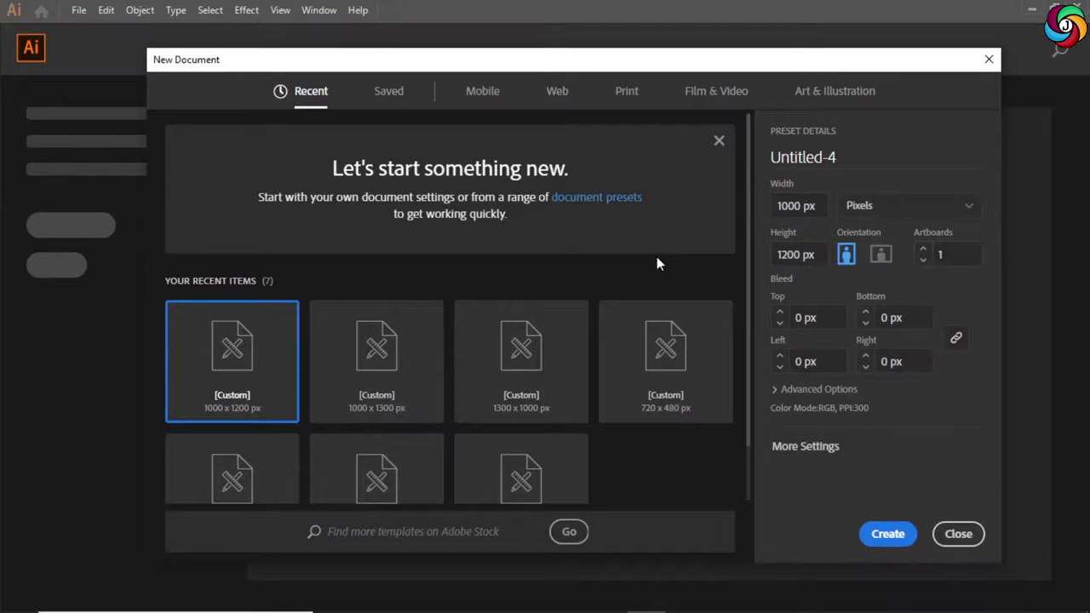
Confirm the New Document settings to create a blank 1000 × 1200 px document.
{"action": "left_click", "coordinate": [885, 534]}
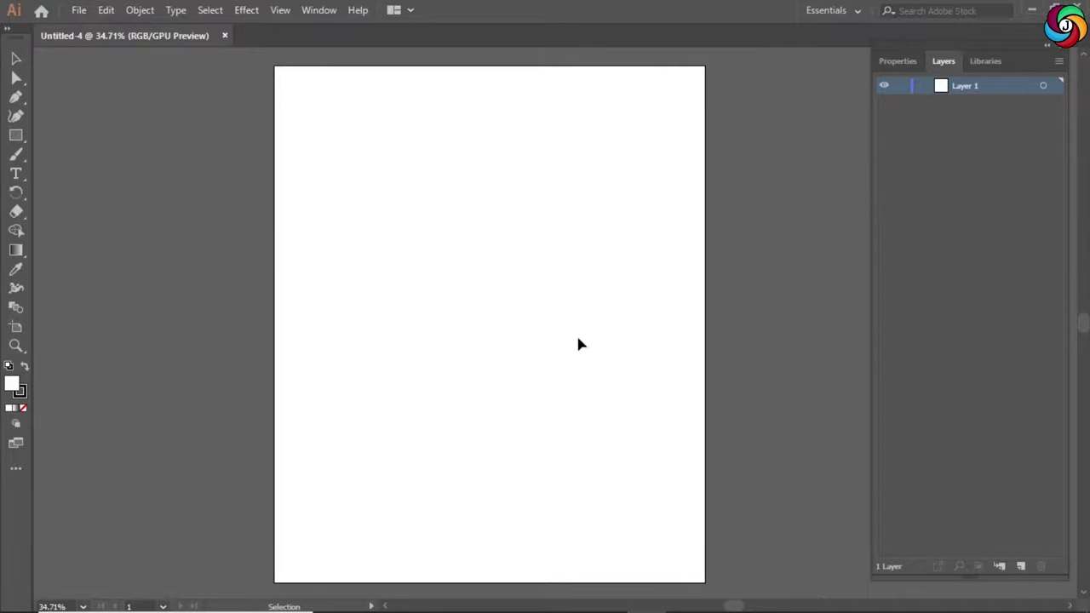
Drag the black-and-white freckled portrait photo from the vid 8 folder into the artwork.
{"action": "mouse_move", "coordinate": [466, 603]}
{"action": "left_click", "coordinate": [423, 599]}
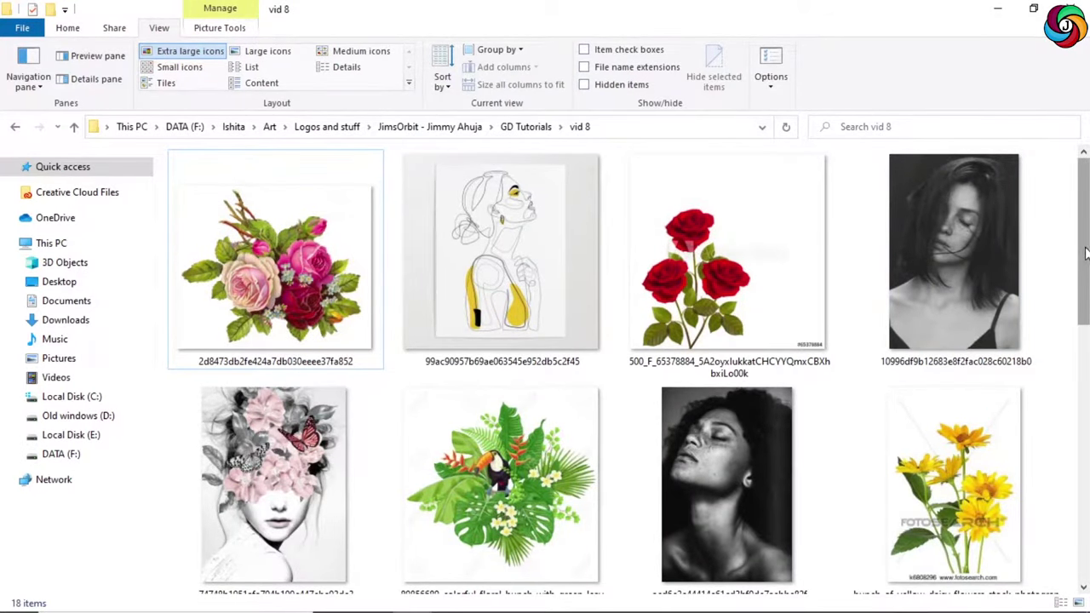
{"action": "left_click_drag", "start_coordinate": [1086, 252], "coordinate": [1080, 527]}
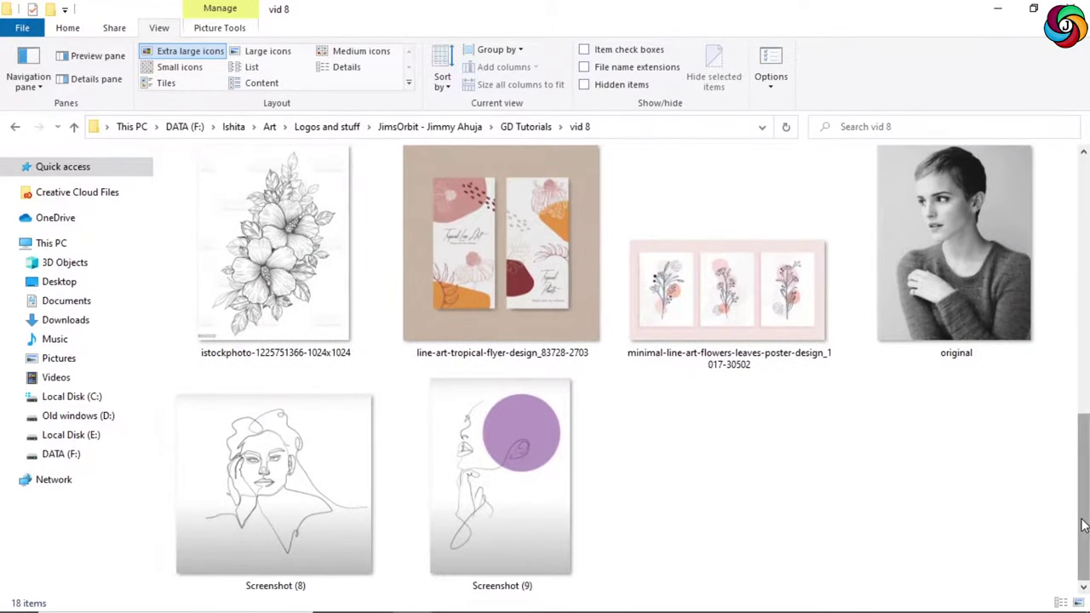
{"action": "scroll", "coordinate": [954, 503], "scroll_direction": "up", "scroll_amount": 4}
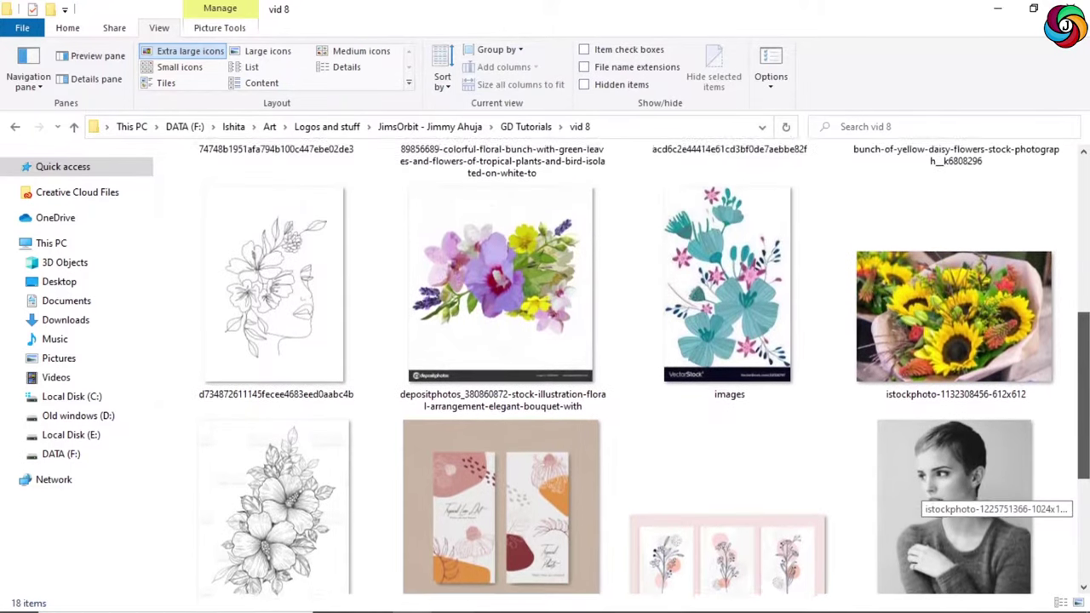
{"action": "scroll", "coordinate": [919, 494], "scroll_direction": "up", "scroll_amount": 5}
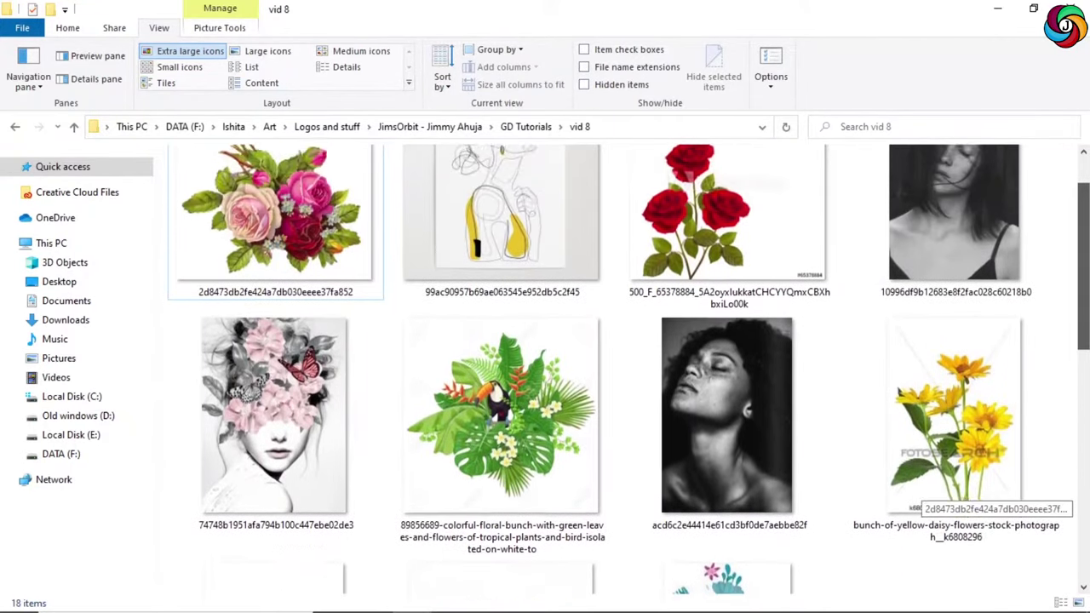
{"action": "scroll", "coordinate": [954, 502], "scroll_direction": "down", "scroll_amount": 2}
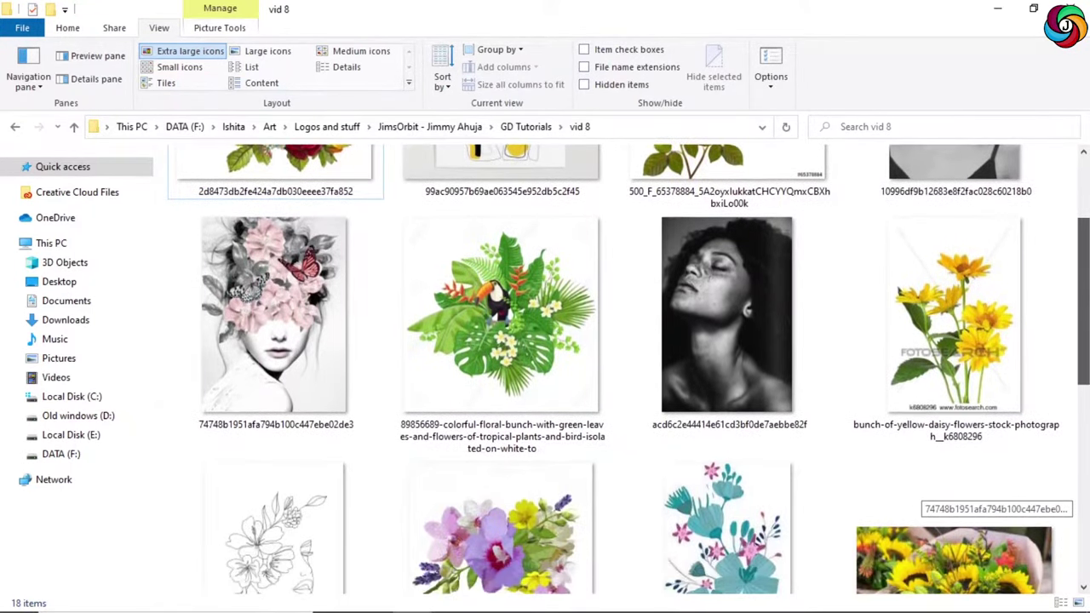
{"action": "scroll", "coordinate": [954, 503], "scroll_direction": "up", "scroll_amount": 1}
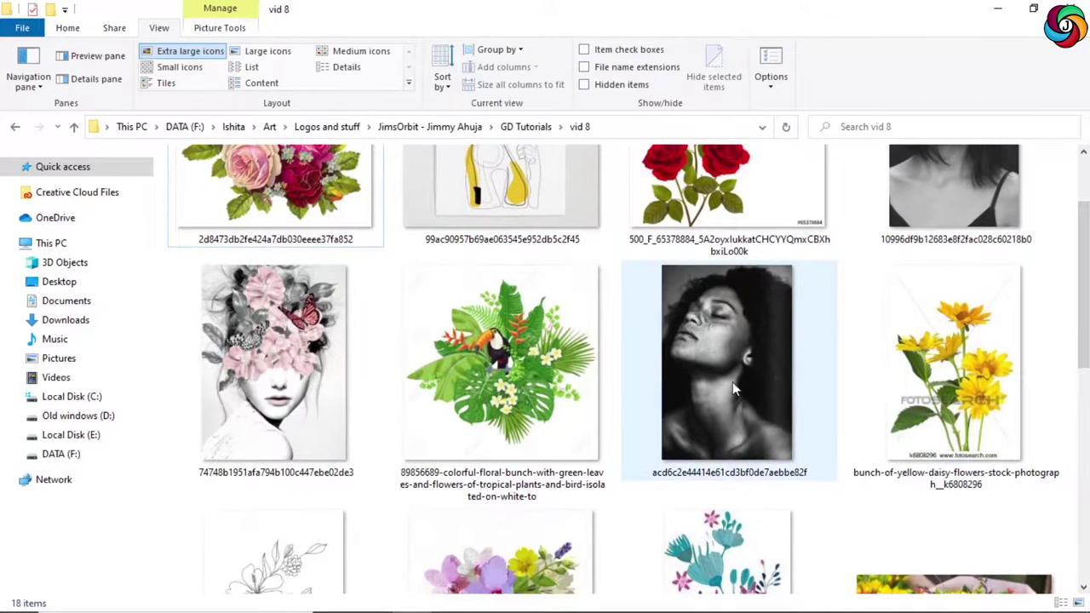
{"action": "left_click_drag", "start_coordinate": [735, 394], "coordinate": [666, 336]}
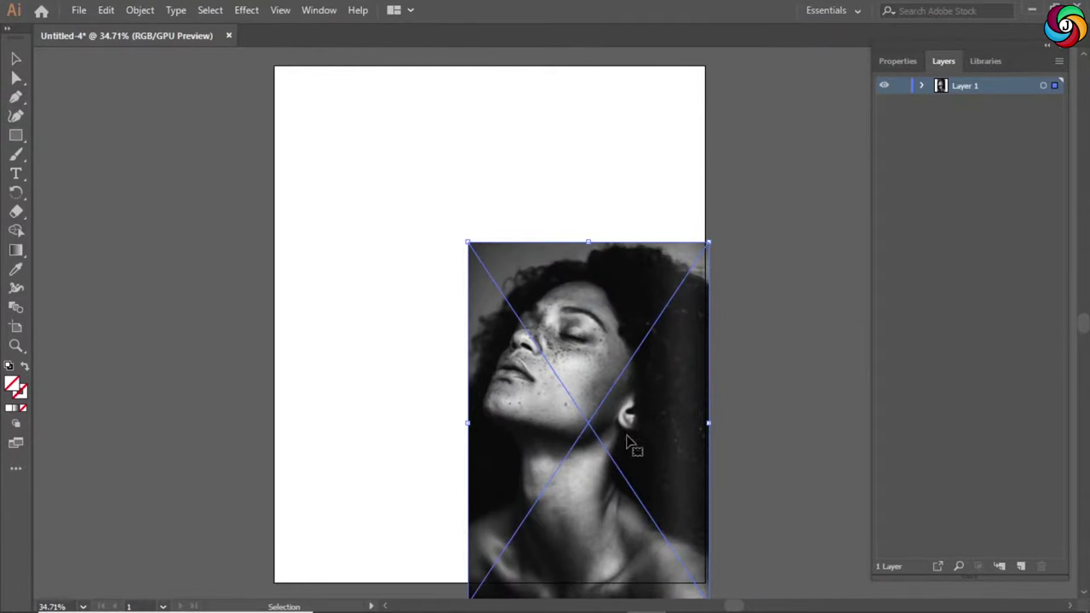
Centre the portrait photo on the artboard, deselect it, and make Layer 2 active.
{"action": "left_click_drag", "start_coordinate": [626, 443], "coordinate": [530, 333]}
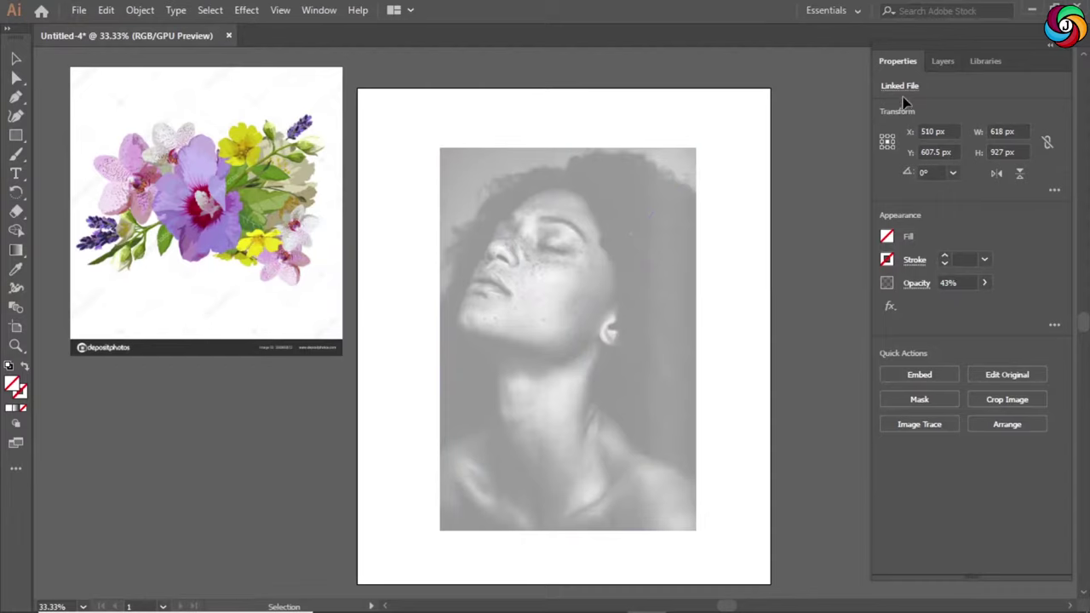
{"action": "key", "text": "ctrl+shift+a"}
{"action": "left_click", "coordinate": [944, 60]}
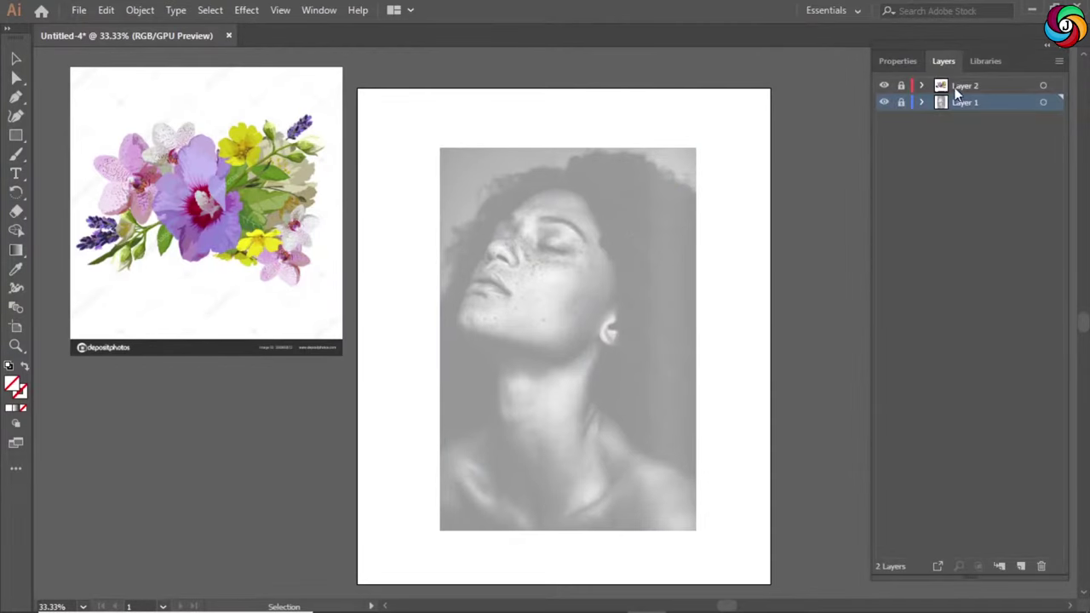
{"action": "left_click", "coordinate": [907, 88]}
{"action": "scroll", "coordinate": [784, 197], "scroll_direction": "down", "scroll_amount": 2}
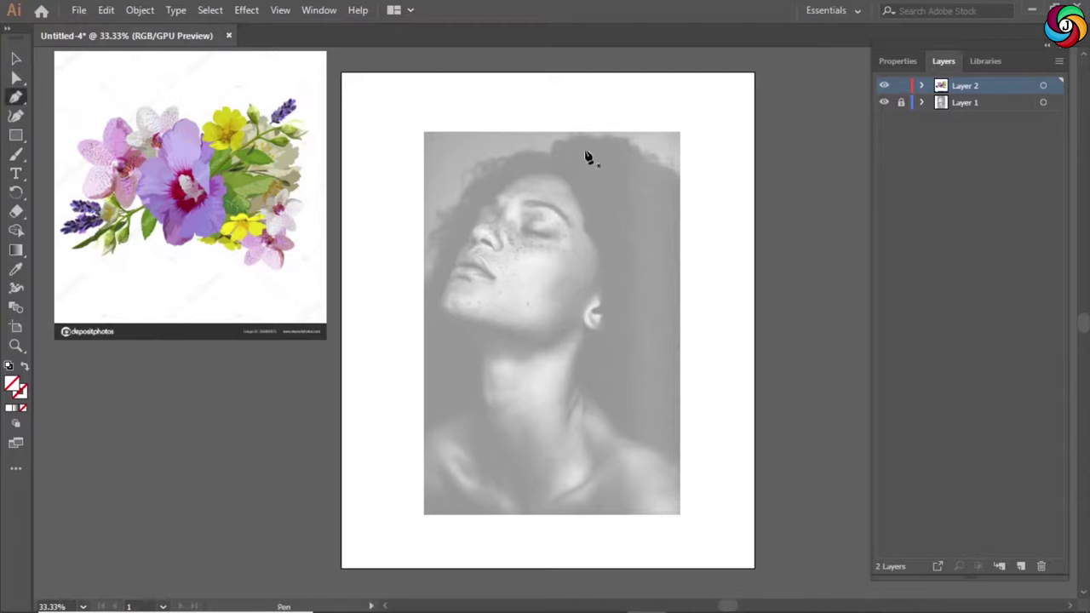
Trace the hairline, forehead and nose profile down around the nostril.
{"action": "left_click_drag", "start_coordinate": [547, 249], "coordinate": [548, 177]}
{"action": "scroll", "coordinate": [586, 191], "scroll_direction": "up", "scroll_amount": 1}
{"action": "left_click_drag", "start_coordinate": [627, 167], "coordinate": [577, 223]}
{"action": "left_click_drag", "start_coordinate": [503, 386], "coordinate": [503, 162]}
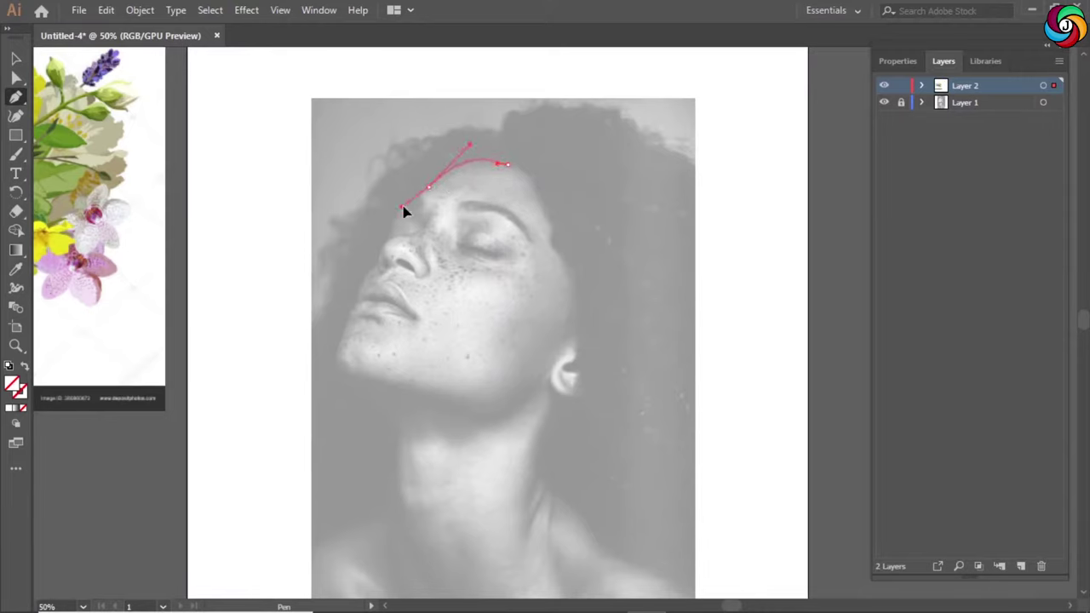
{"action": "scroll", "coordinate": [388, 276], "scroll_direction": "up", "scroll_amount": 2}
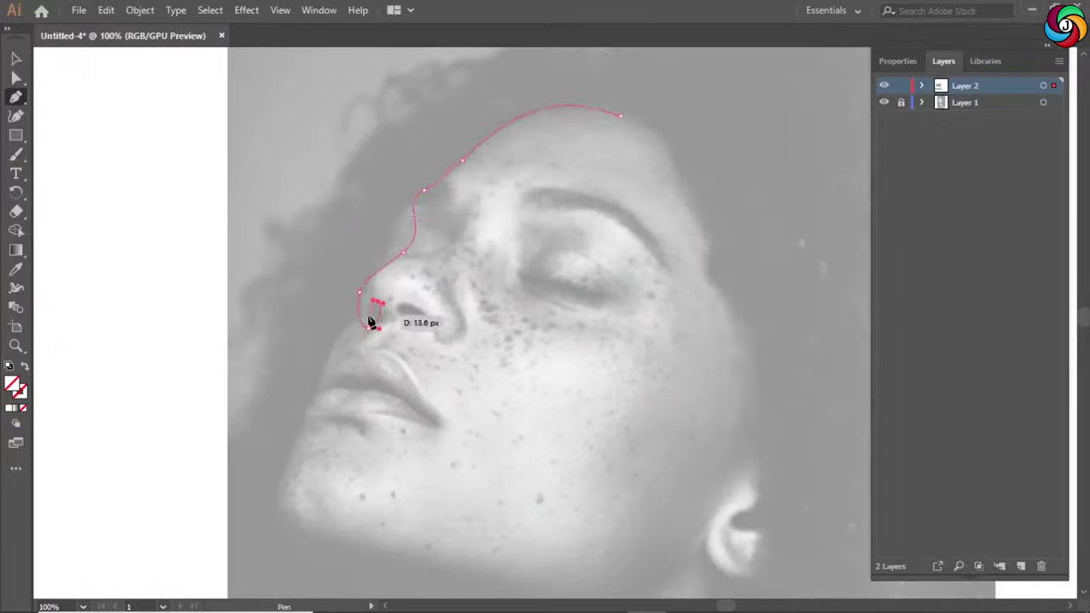
{"action": "mouse_move", "coordinate": [420, 315]}
{"action": "left_mouse_down"}
{"action": "mouse_move", "coordinate": [450, 361]}
{"action": "mouse_move", "coordinate": [440, 321]}
{"action": "left_mouse_up"}
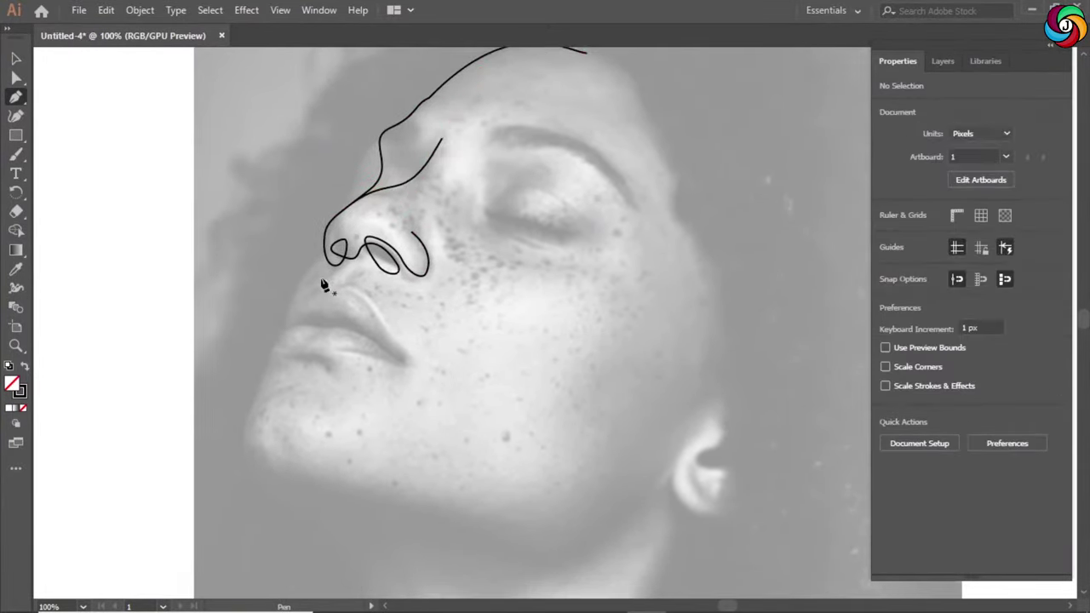
{"action": "left_click", "coordinate": [326, 272]}
Draw a closed upper-lip outline from below the nostril to the lip corner.
{"action": "left_click", "coordinate": [308, 276]}
{"action": "left_click", "coordinate": [300, 288]}
{"action": "left_click", "coordinate": [294, 302]}
{"action": "left_click", "coordinate": [286, 326]}
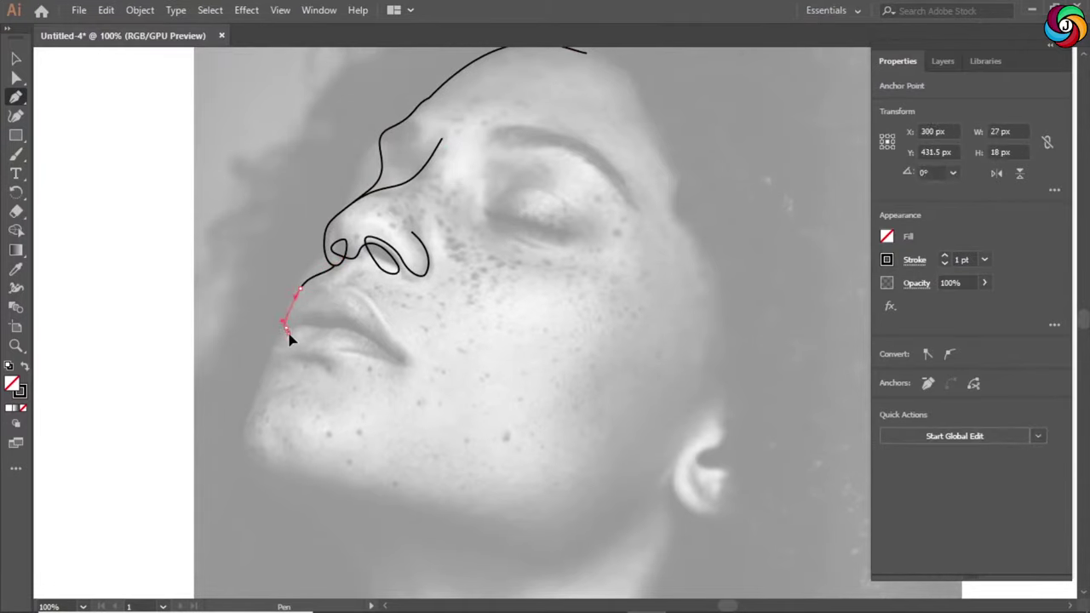
{"action": "left_click", "coordinate": [315, 327]}
{"action": "left_click", "coordinate": [331, 327]}
{"action": "left_click", "coordinate": [355, 328]}
{"action": "left_click", "coordinate": [375, 341]}
{"action": "left_click", "coordinate": [371, 296]}
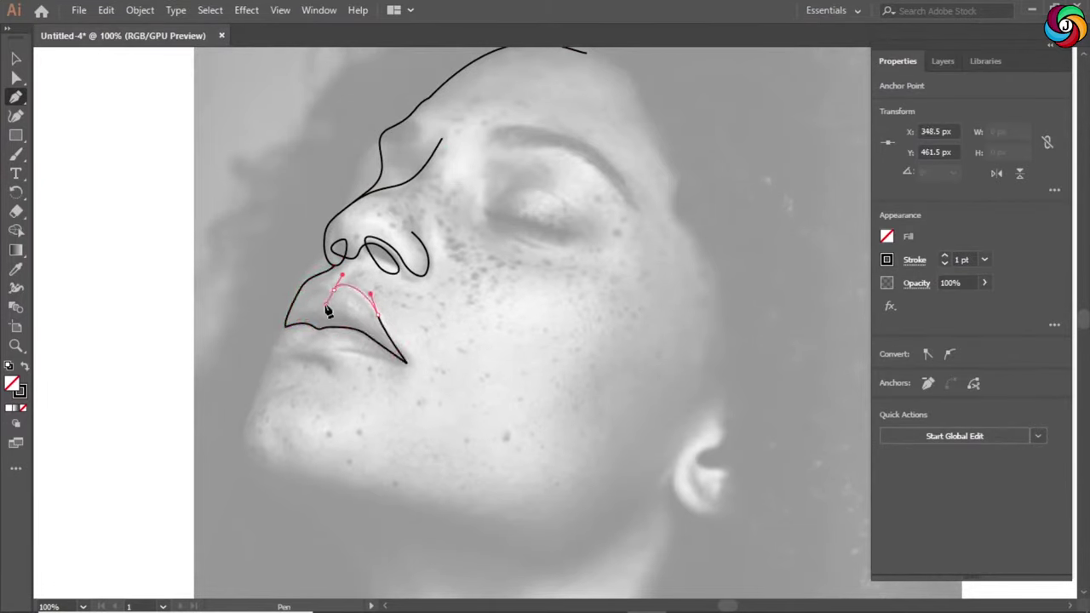
{"action": "left_click", "coordinate": [292, 304]}
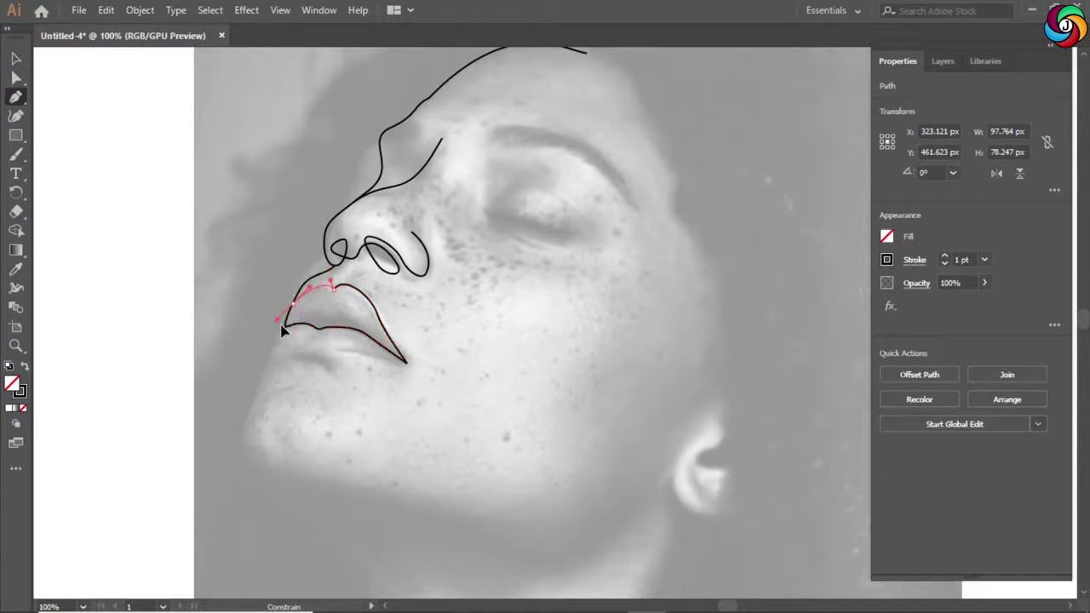
Refine the lip anchors at the right corner and add the lower lip outline.
{"action": "key", "text": "ctrl+="}
{"action": "key", "text": "a"}
{"action": "left_click", "coordinate": [452, 298]}
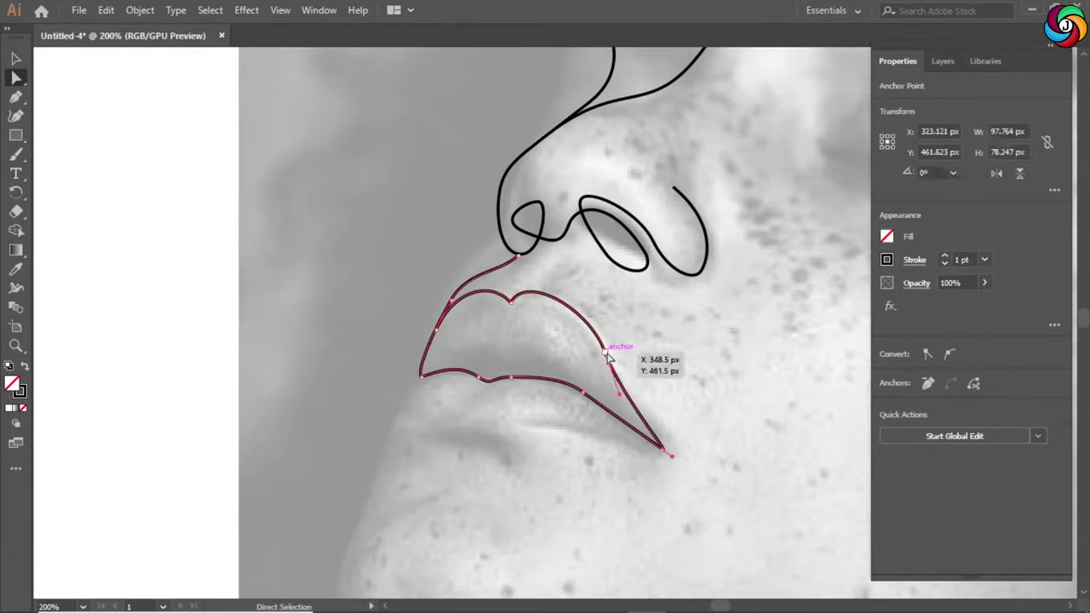
{"action": "left_click_drag", "start_coordinate": [672, 456], "coordinate": [675, 445]}
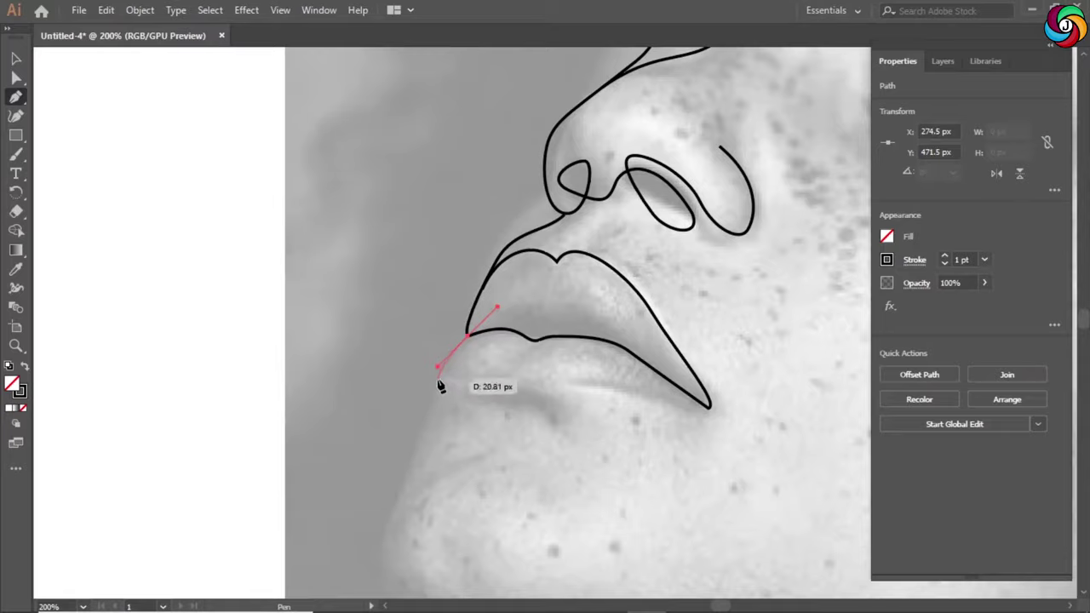
{"action": "left_click_drag", "start_coordinate": [710, 407], "coordinate": [710, 414]}
Trace the chin, jawline, neck and collarbone curve as black lines.
{"action": "key", "text": "v"}
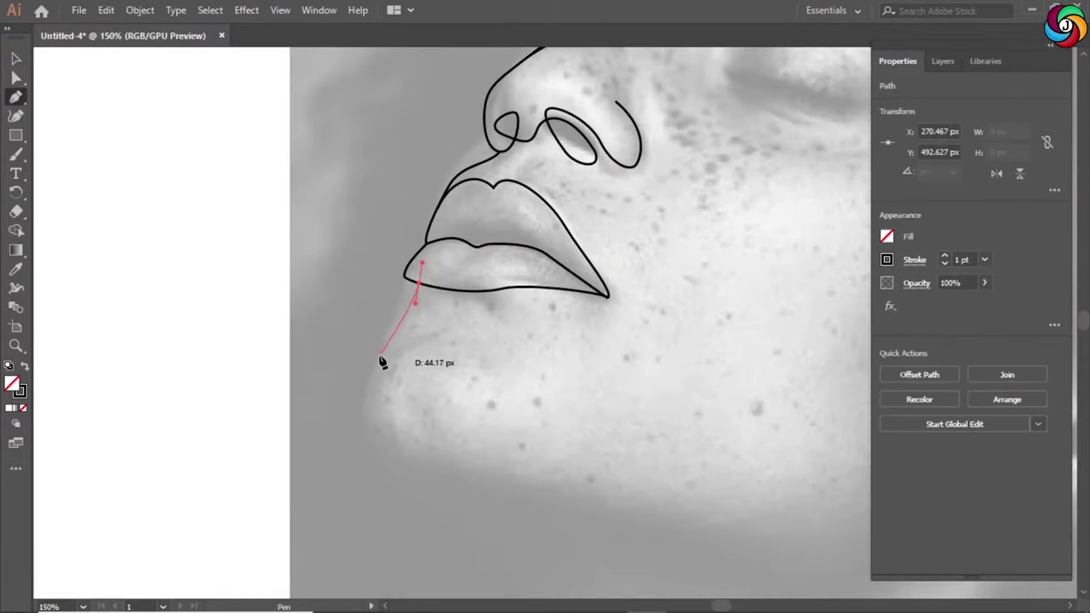
{"action": "left_click_drag", "start_coordinate": [384, 445], "coordinate": [420, 460]}
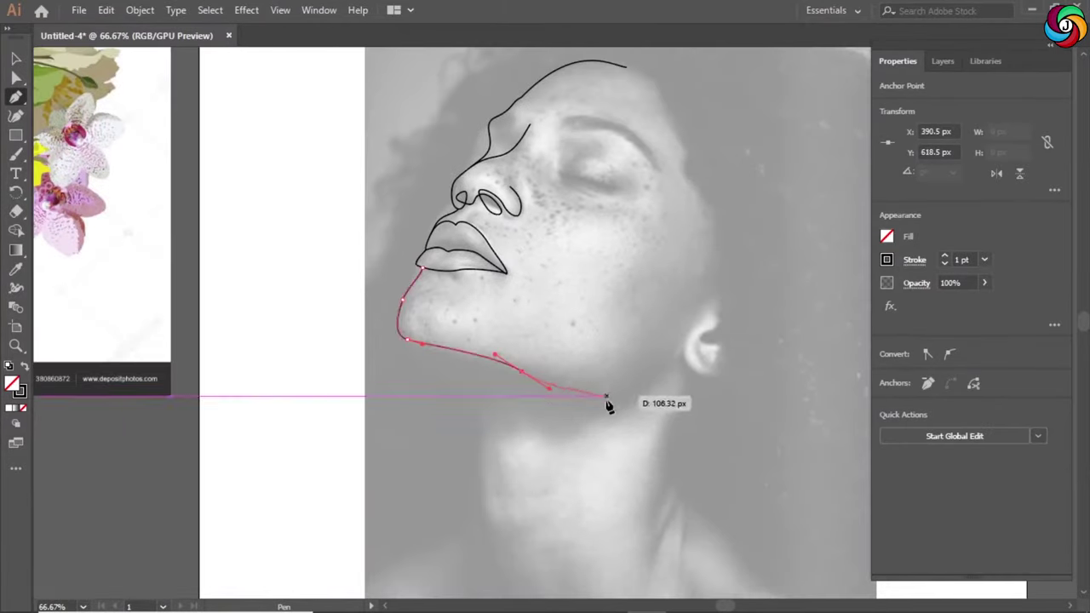
{"action": "left_click_drag", "start_coordinate": [609, 401], "coordinate": [628, 438]}
{"action": "mouse_move", "coordinate": [449, 372]}
{"action": "left_mouse_down"}
{"action": "mouse_move", "coordinate": [452, 499]}
{"action": "mouse_move", "coordinate": [525, 504]}
{"action": "mouse_move", "coordinate": [369, 479]}
{"action": "mouse_move", "coordinate": [542, 553]}
{"action": "mouse_move", "coordinate": [550, 540]}
{"action": "left_mouse_up"}
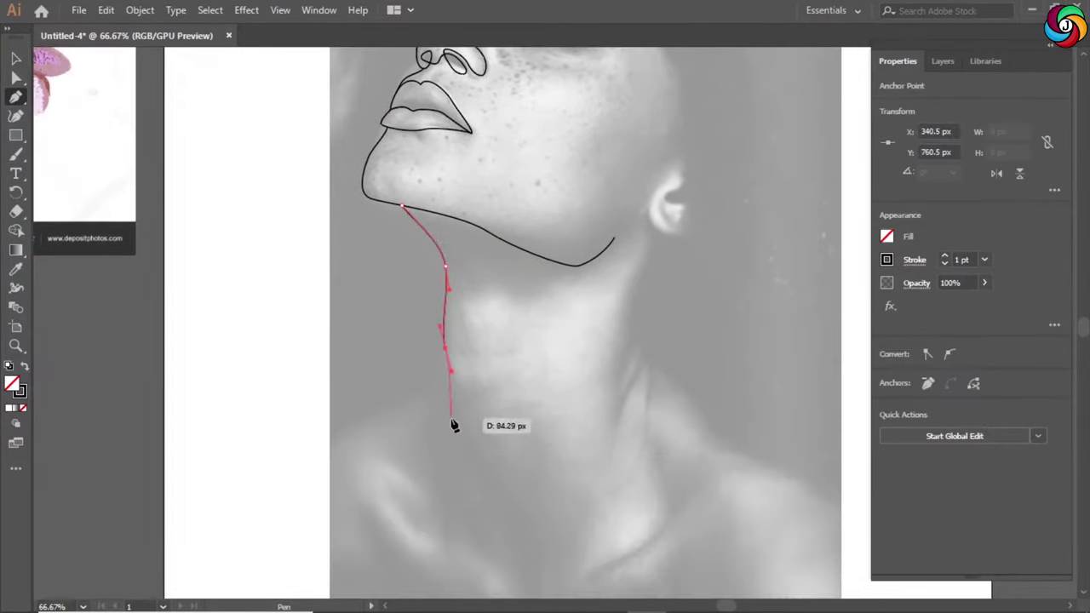
{"action": "left_click_drag", "start_coordinate": [572, 512], "coordinate": [603, 514]}
{"action": "left_click_drag", "start_coordinate": [824, 471], "coordinate": [605, 440]}
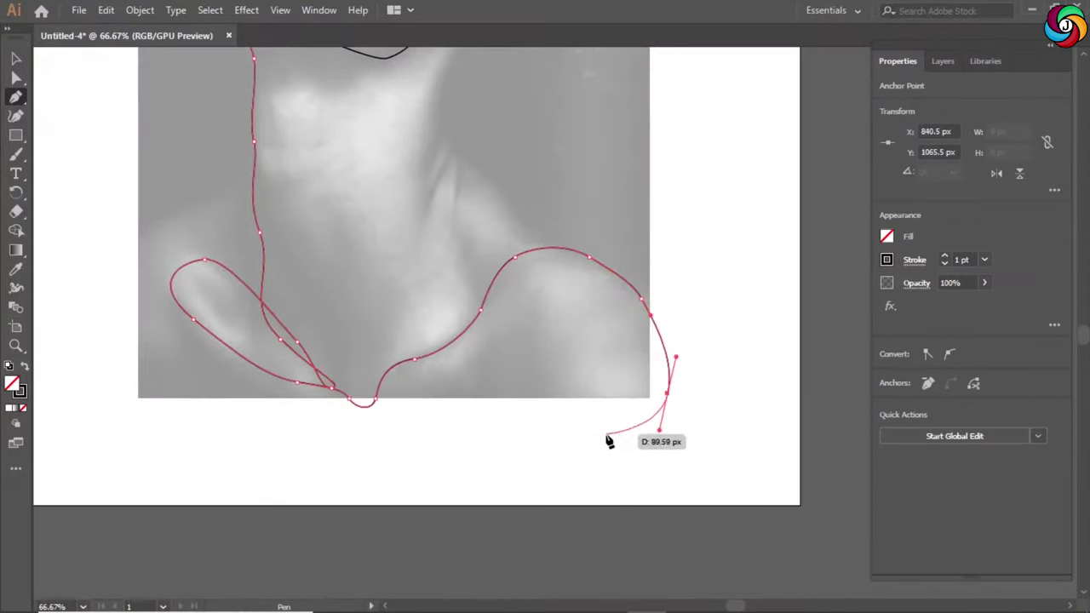
{"action": "left_click_drag", "start_coordinate": [522, 360], "coordinate": [531, 309]}
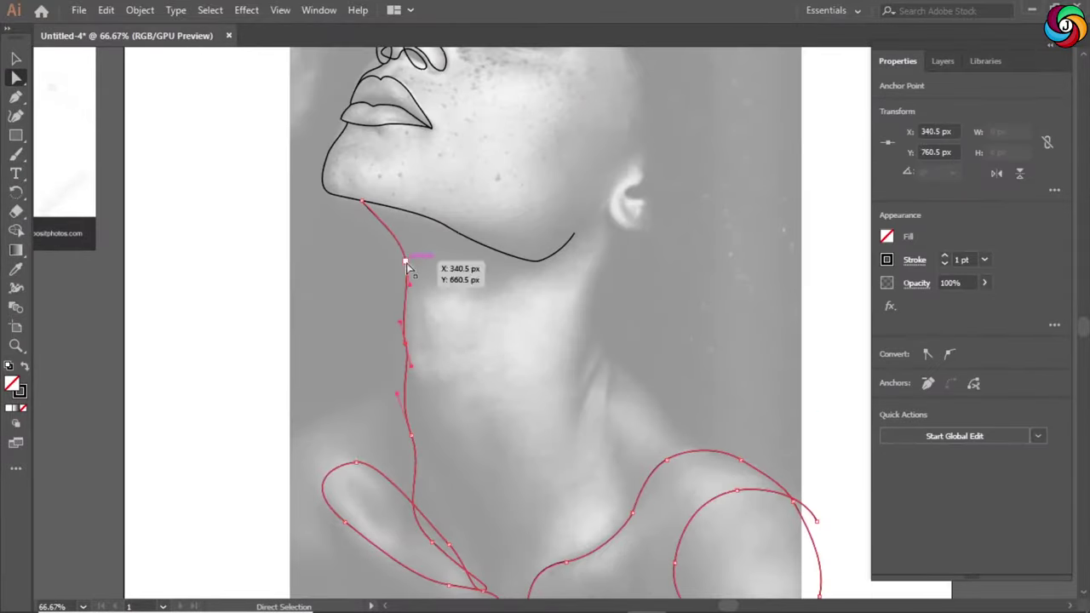
{"action": "left_click_drag", "start_coordinate": [404, 219], "coordinate": [401, 275]}
{"action": "left_click", "coordinate": [424, 349]}
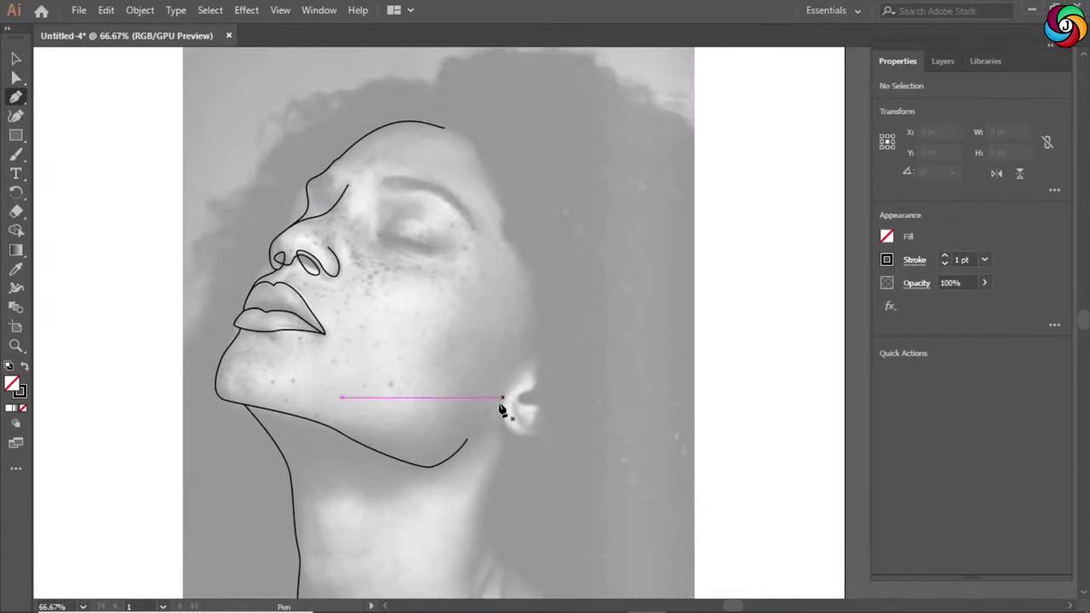
Trace the outer ear and inner fold, then toggle the reference layer to check.
{"action": "left_click_drag", "start_coordinate": [594, 374], "coordinate": [585, 401]}
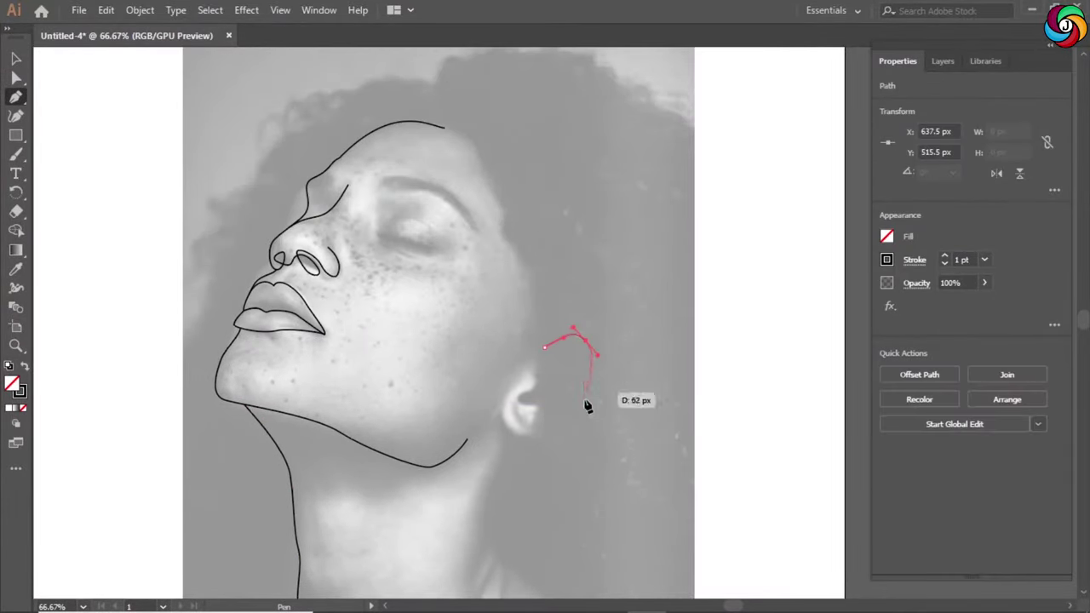
{"action": "left_click_drag", "start_coordinate": [528, 436], "coordinate": [555, 434]}
{"action": "left_click_drag", "start_coordinate": [507, 396], "coordinate": [548, 418]}
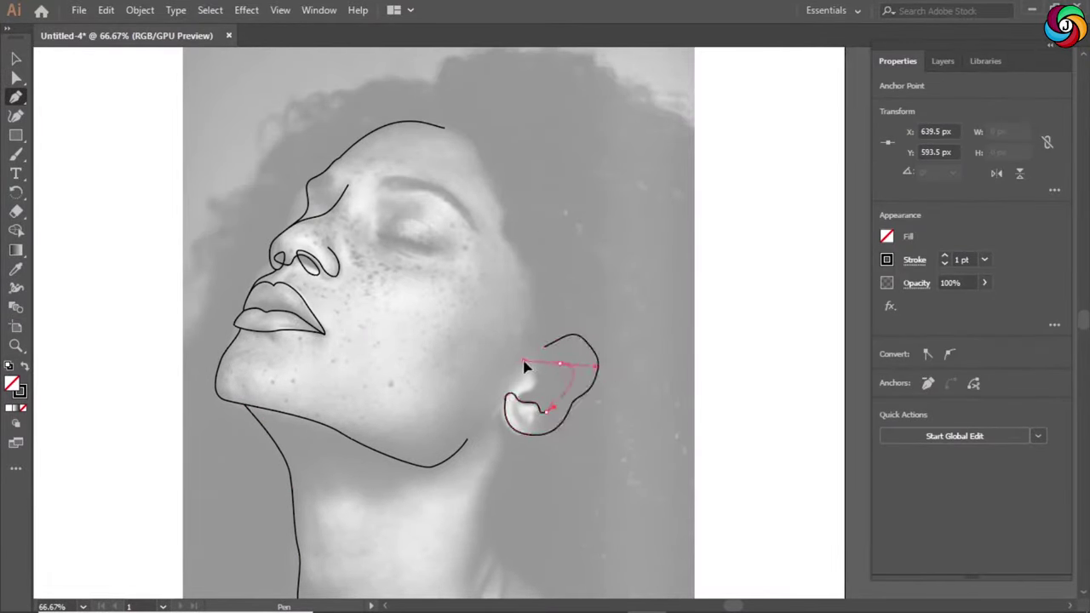
{"action": "left_click_drag", "start_coordinate": [528, 370], "coordinate": [531, 395]}
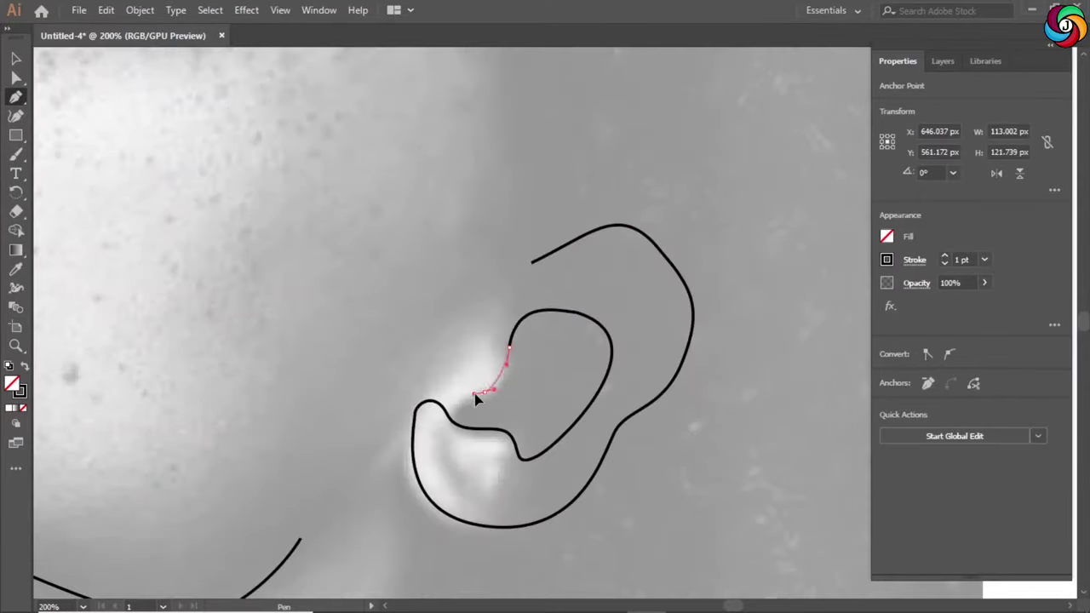
{"action": "mouse_move", "coordinate": [477, 399]}
{"action": "left_mouse_down"}
{"action": "mouse_move", "coordinate": [518, 366]}
{"action": "mouse_move", "coordinate": [548, 389]}
{"action": "left_mouse_up"}
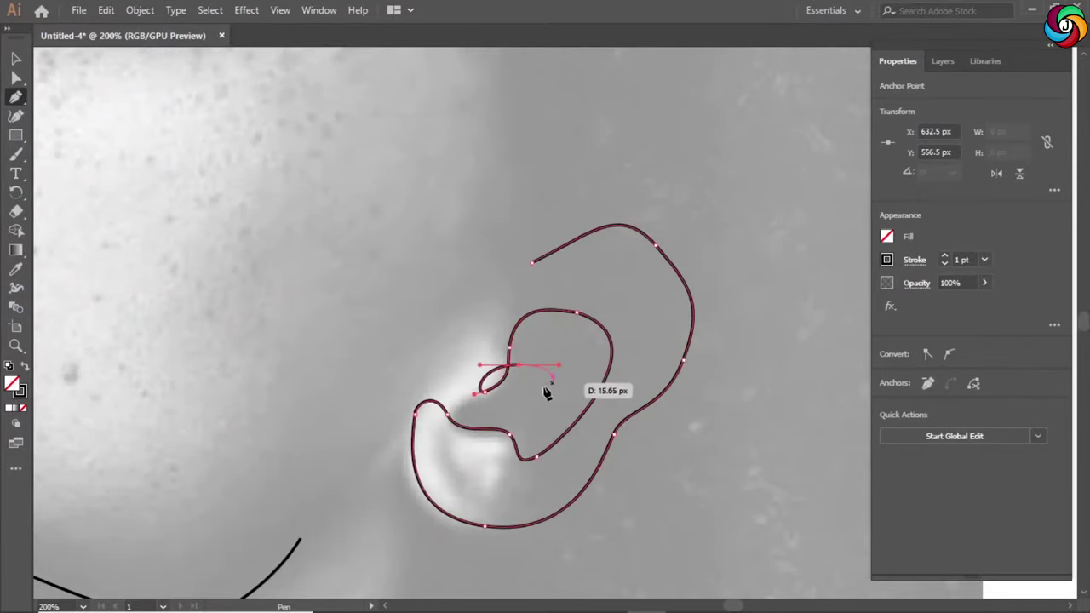
{"action": "left_click", "coordinate": [883, 102]}
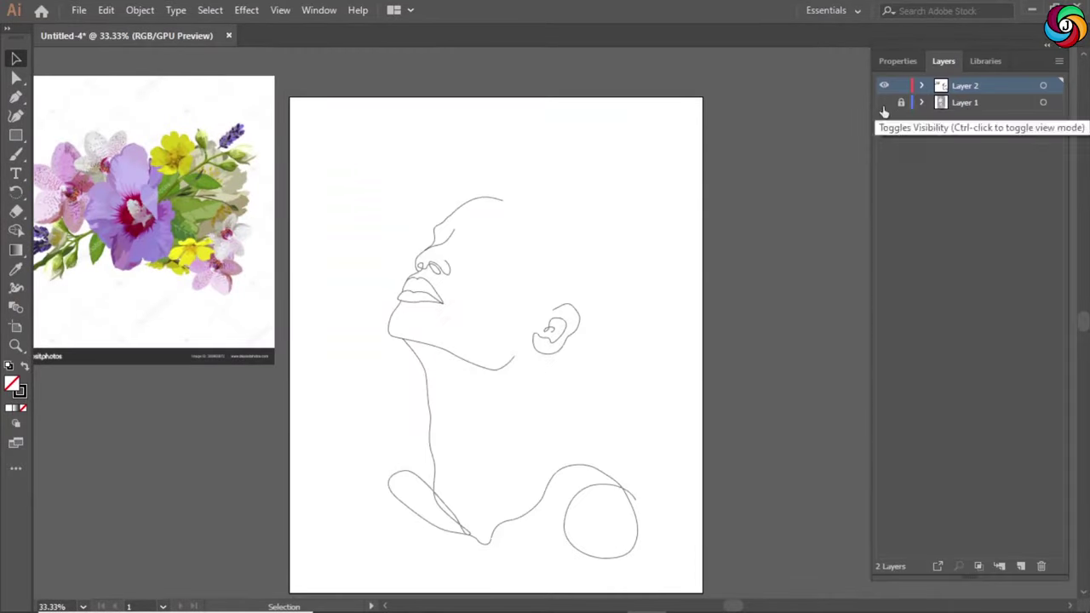
{"action": "left_click", "coordinate": [883, 102]}
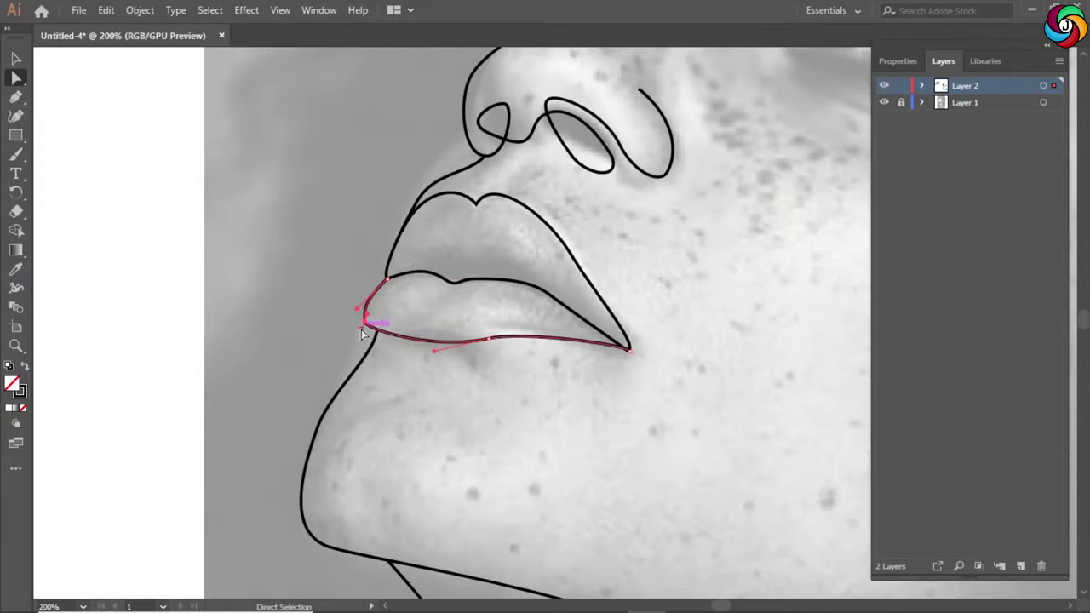
Reshape the lower lip and upper lip peak, and delete the first eyebrow attempt.
{"action": "mouse_move", "coordinate": [361, 329]}
{"action": "left_mouse_down"}
{"action": "mouse_move", "coordinate": [524, 339]}
{"action": "mouse_move", "coordinate": [450, 341]}
{"action": "mouse_move", "coordinate": [371, 323]}
{"action": "left_mouse_up"}
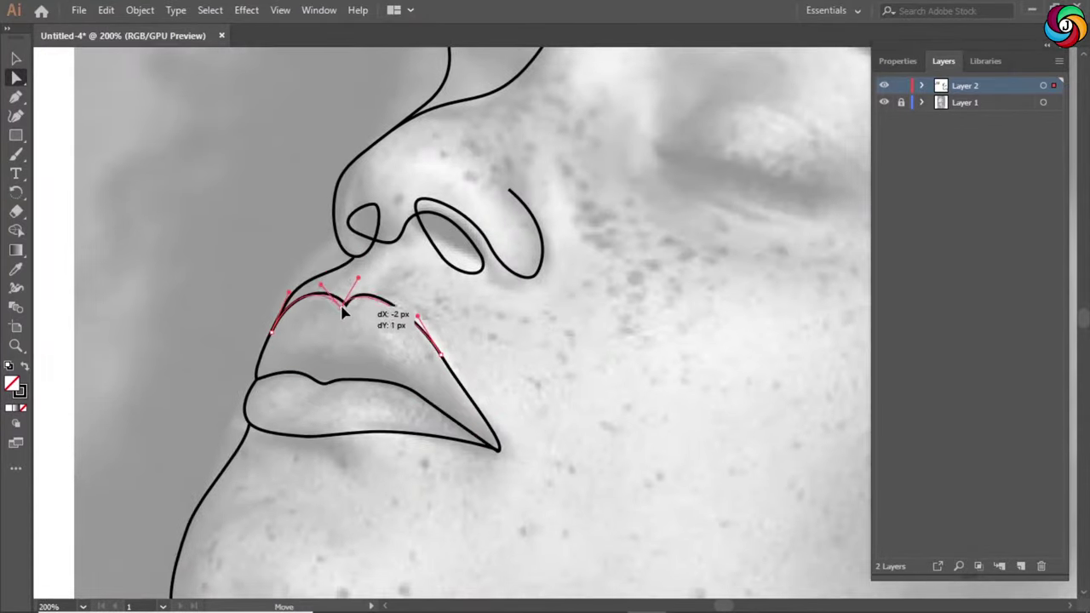
{"action": "left_click_drag", "start_coordinate": [380, 309], "coordinate": [340, 312]}
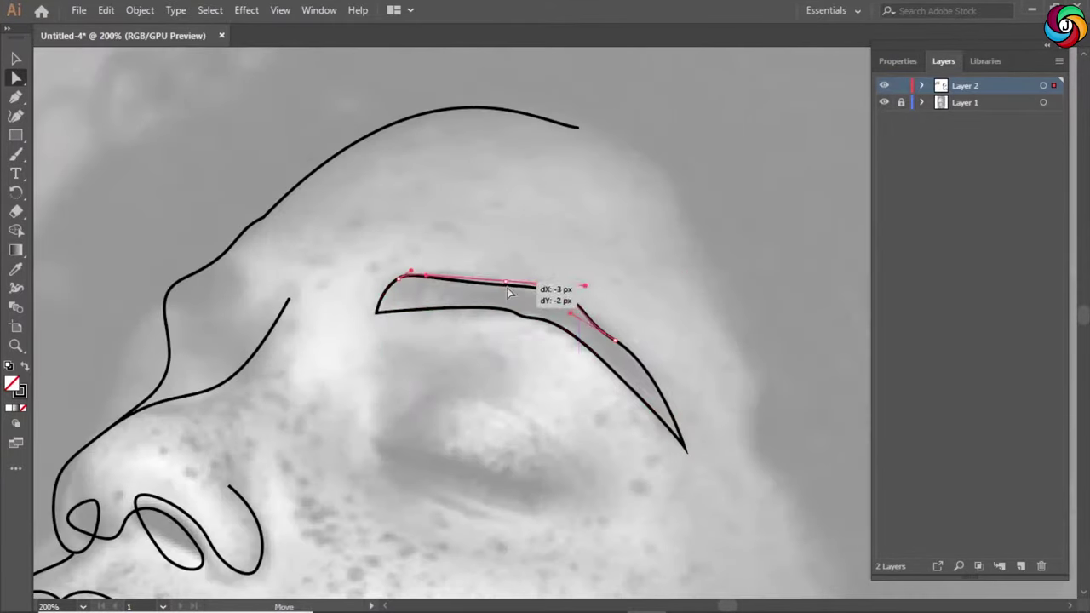
{"action": "left_click_drag", "start_coordinate": [517, 321], "coordinate": [673, 403]}
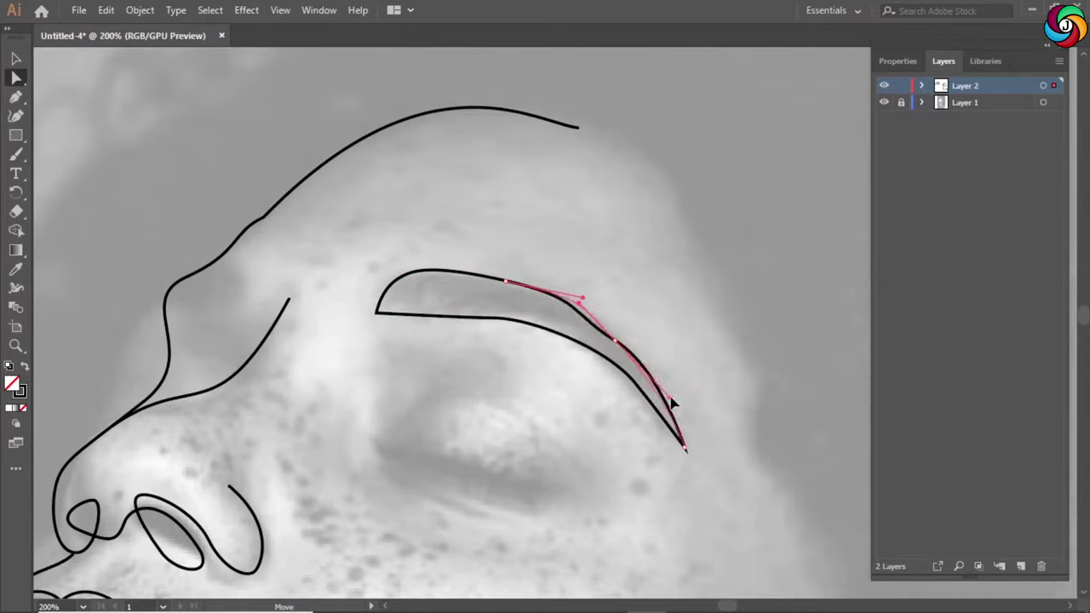
{"action": "key", "text": "v"}
{"action": "left_click_drag", "start_coordinate": [375, 313], "coordinate": [379, 316]}
{"action": "key", "text": "Delete"}
{"action": "key", "text": "p"}
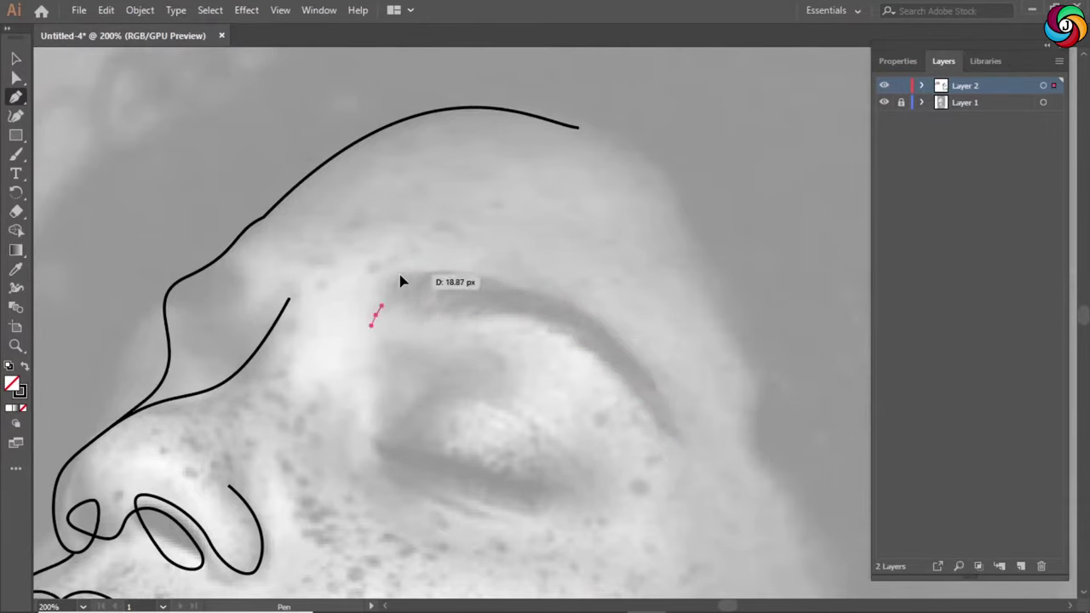
Redraw the eyebrow as a closed shape and position its tail tip.
{"action": "left_click_drag", "start_coordinate": [554, 329], "coordinate": [523, 319]}
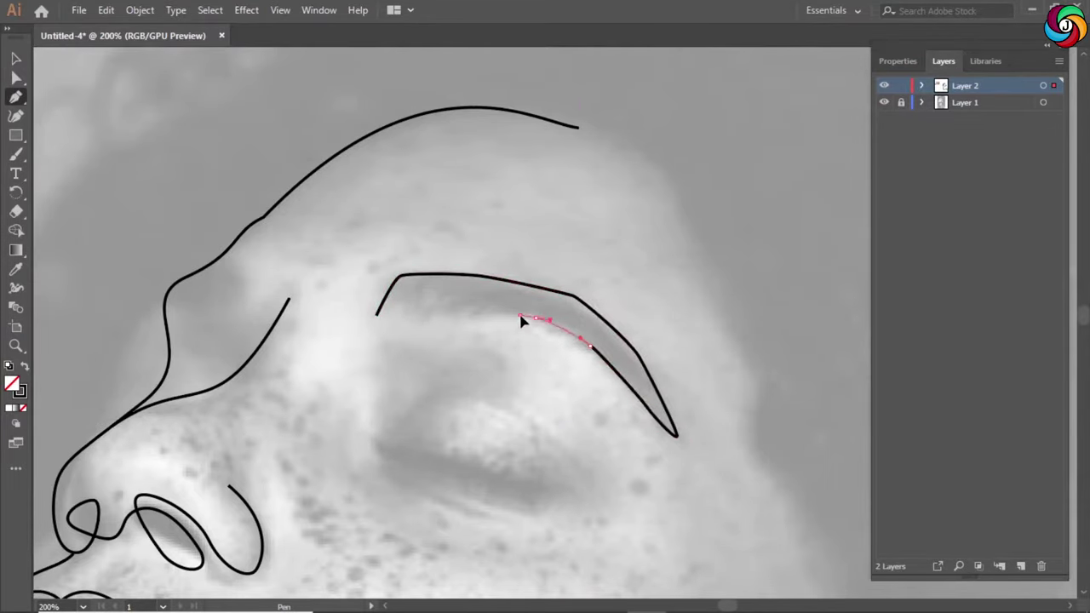
{"action": "left_click_drag", "start_coordinate": [375, 314], "coordinate": [369, 312]}
{"action": "key", "text": "a"}
{"action": "left_click_drag", "start_coordinate": [535, 317], "coordinate": [601, 300]}
{"action": "key", "text": "ctrl+equal"}
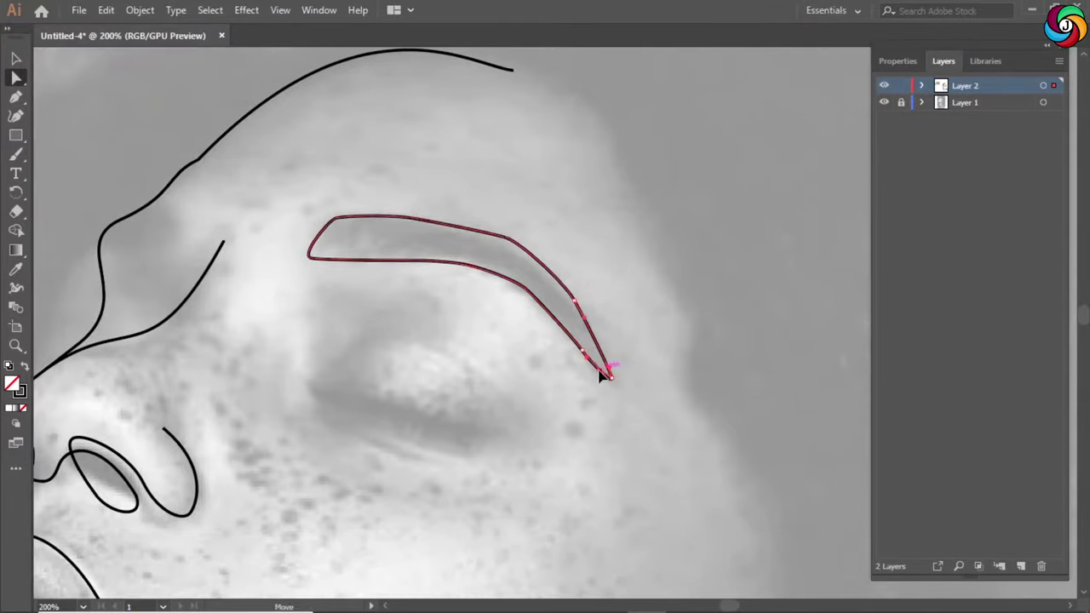
{"action": "key", "text": "ctrl+equal"}
{"action": "left_click_drag", "start_coordinate": [545, 324], "coordinate": [540, 320]}
{"action": "key", "text": "ctrl+minus"}
{"action": "key", "text": "ctrl+minus"}
{"action": "key", "text": "ctrl+minus"}
{"action": "key", "text": "ctrl+minus"}
{"action": "key", "text": "ctrl+minus"}
{"action": "key", "text": "ctrl+minus"}
{"action": "key", "text": "ctrl+minus"}
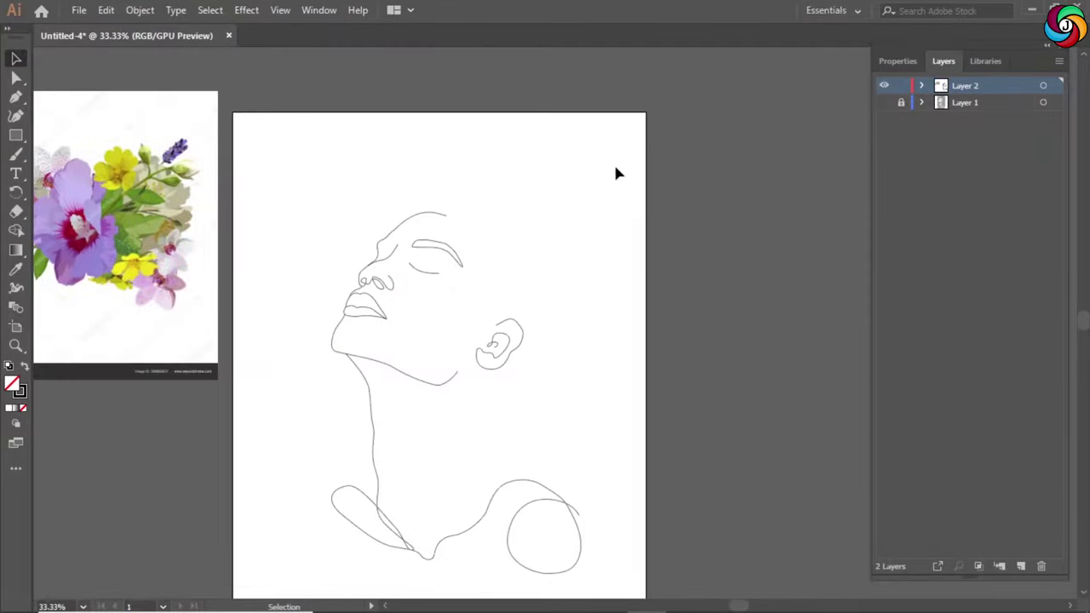
{"action": "key", "text": "v"}
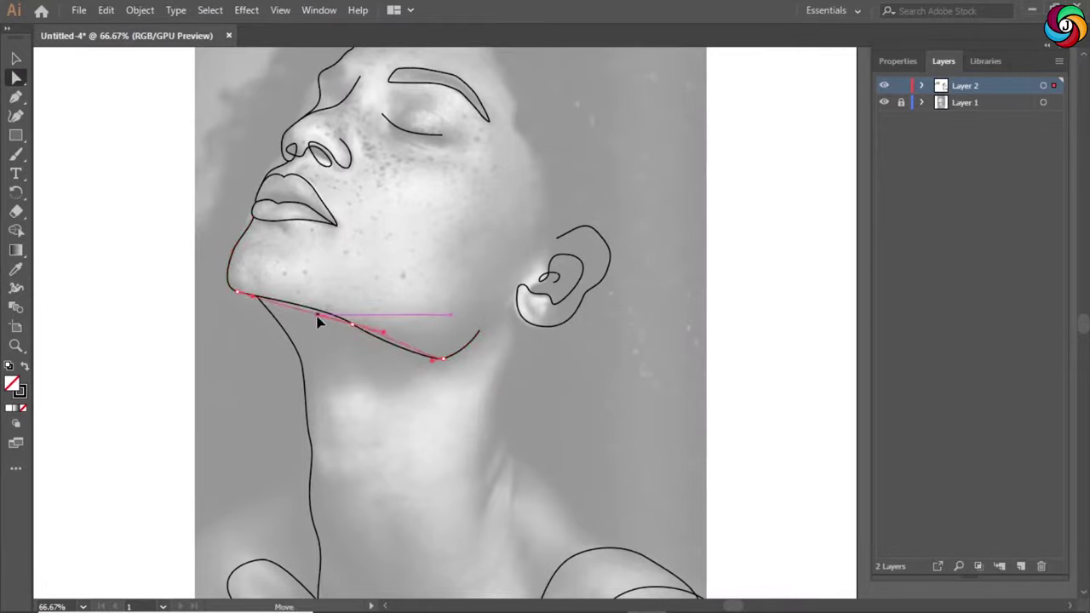
Lower the jawline anchor slightly and draw the neck line down from the ear.
{"action": "left_click_drag", "start_coordinate": [436, 357], "coordinate": [433, 351]}
{"action": "left_click", "coordinate": [345, 374]}
{"action": "scroll", "coordinate": [347, 378], "scroll_direction": "down", "scroll_amount": 1}
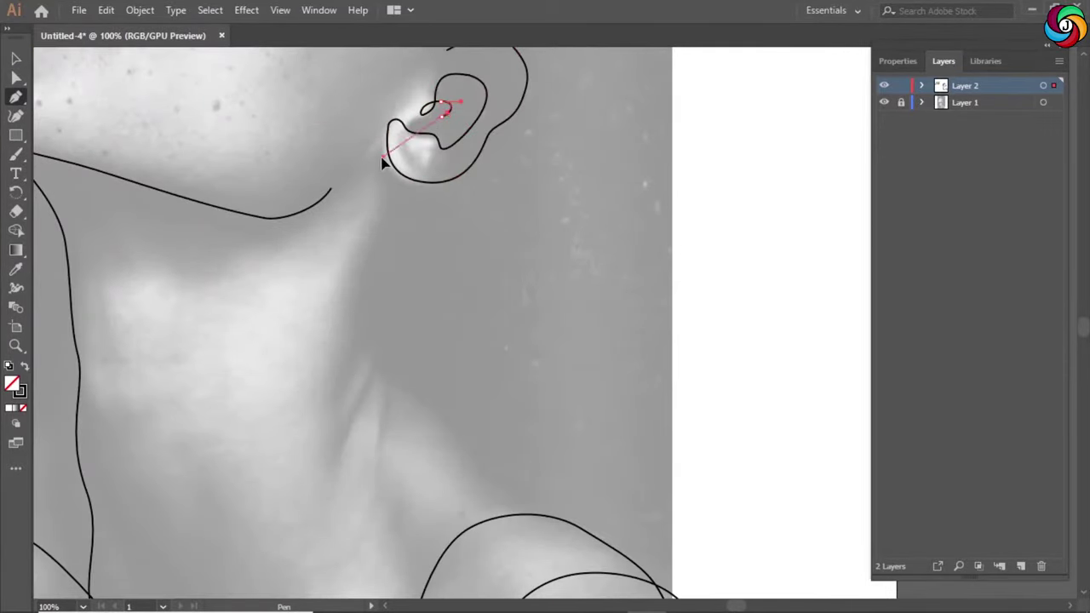
{"action": "left_click_drag", "start_coordinate": [366, 294], "coordinate": [365, 311]}
{"action": "left_click_drag", "start_coordinate": [377, 377], "coordinate": [443, 429]}
{"action": "left_click", "coordinate": [567, 519]}
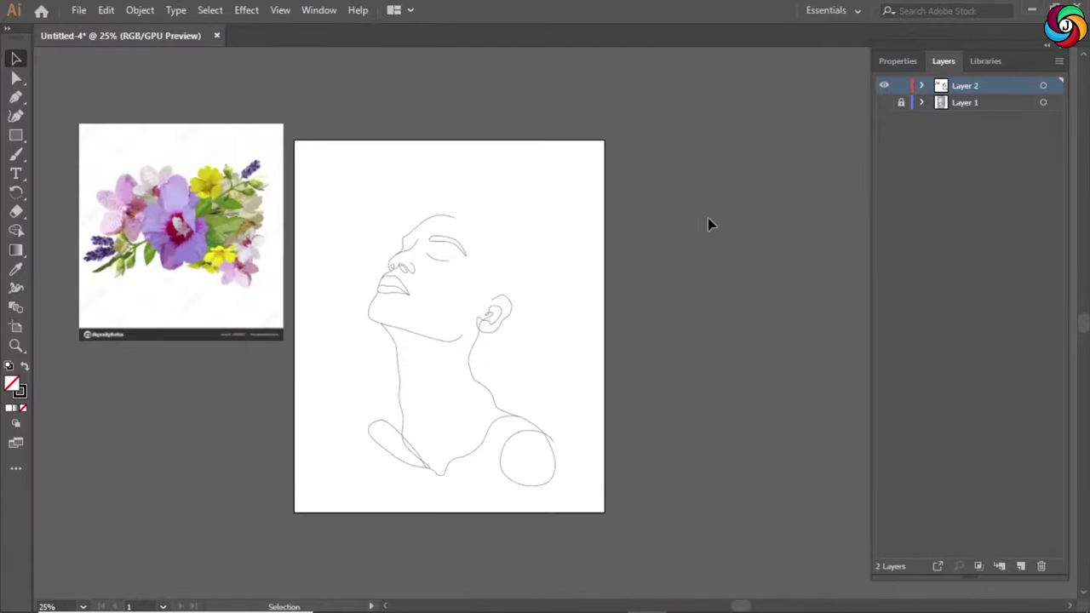
{"action": "key", "text": "ctrl+plus"}
{"action": "key", "text": "ctrl+plus"}
{"action": "key", "text": "ctrl+plus"}
{"action": "left_click", "coordinate": [884, 103]}
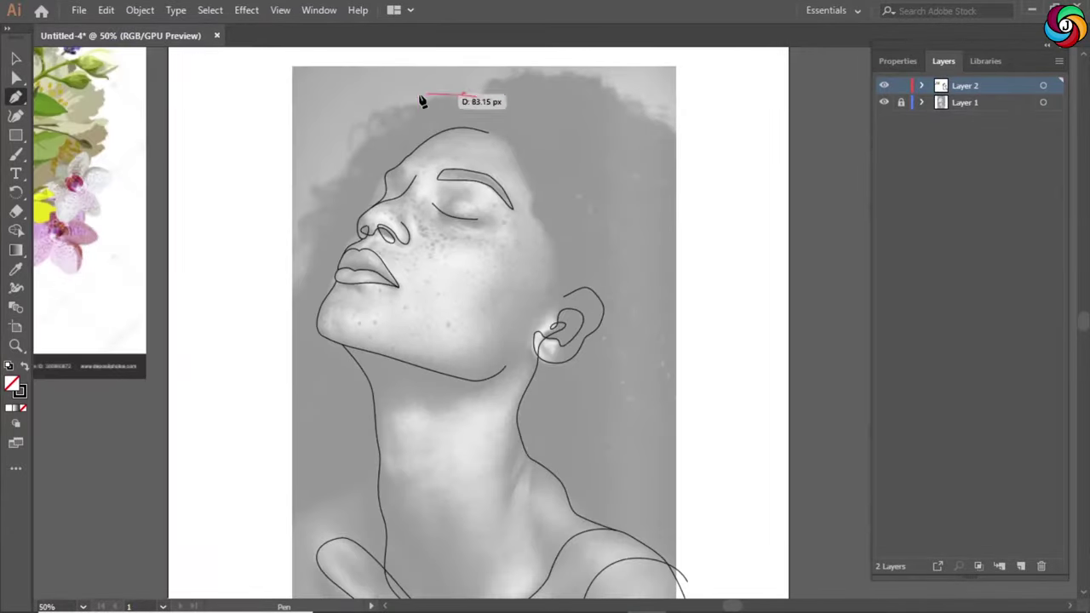
Draw the flowing hair curve down the left side of the face.
{"action": "left_click_drag", "start_coordinate": [422, 100], "coordinate": [388, 119]}
{"action": "left_click_drag", "start_coordinate": [311, 232], "coordinate": [307, 247]}
{"action": "left_click_drag", "start_coordinate": [234, 377], "coordinate": [247, 401]}
{"action": "left_click_drag", "start_coordinate": [287, 474], "coordinate": [336, 496]}
{"action": "scroll", "coordinate": [290, 477], "scroll_direction": "down", "scroll_amount": 3}
{"action": "left_click", "coordinate": [378, 469]}
{"action": "key", "text": "v"}
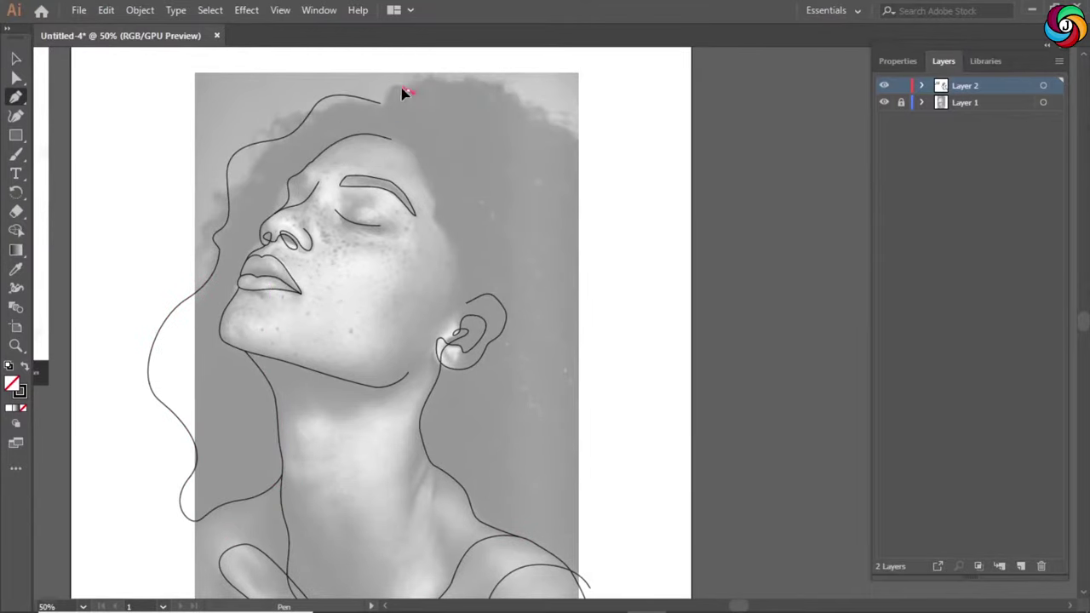
{"action": "left_click", "coordinate": [418, 165]}
{"action": "left_click", "coordinate": [455, 287]}
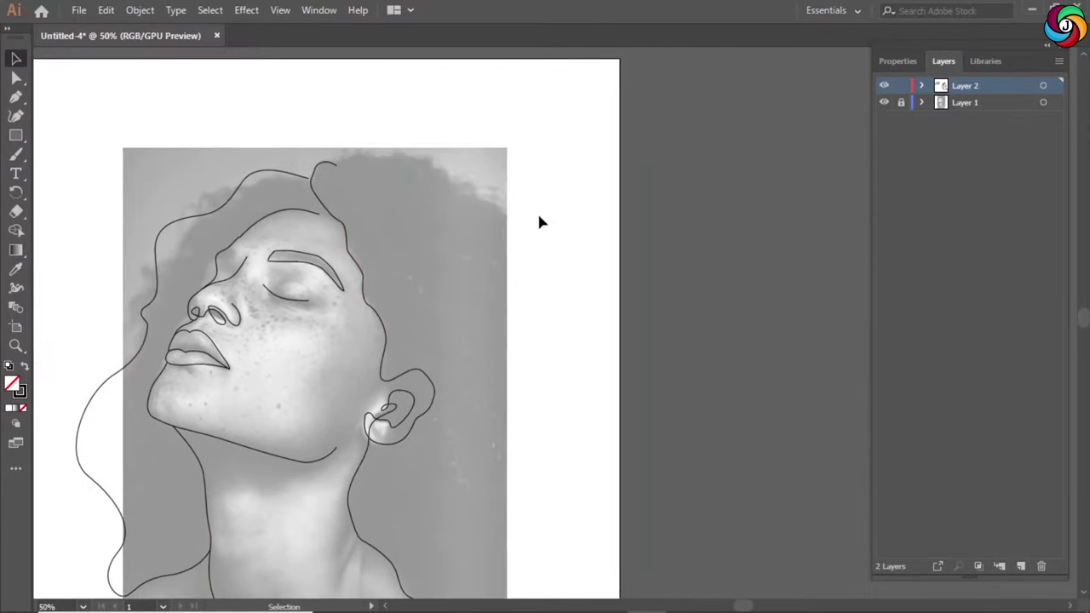
Outline the hair over the crown, past the ear and down the right side.
{"action": "key", "text": "p"}
{"action": "left_click", "coordinate": [377, 159]}
{"action": "left_click", "coordinate": [477, 158]}
{"action": "left_click", "coordinate": [486, 203]}
{"action": "left_click", "coordinate": [537, 228]}
{"action": "left_click", "coordinate": [538, 316]}
{"action": "left_click", "coordinate": [594, 378]}
{"action": "left_click_drag", "start_coordinate": [594, 476], "coordinate": [587, 504]}
Finish the right hair path at the shoulder and reselect the hair outline.
{"action": "scroll", "coordinate": [588, 505], "scroll_direction": "down", "scroll_amount": 3}
{"action": "left_click_drag", "start_coordinate": [532, 368], "coordinate": [558, 409]}
{"action": "left_click", "coordinate": [560, 494]}
{"action": "left_click", "coordinate": [515, 530]}
{"action": "left_click", "coordinate": [528, 555]}
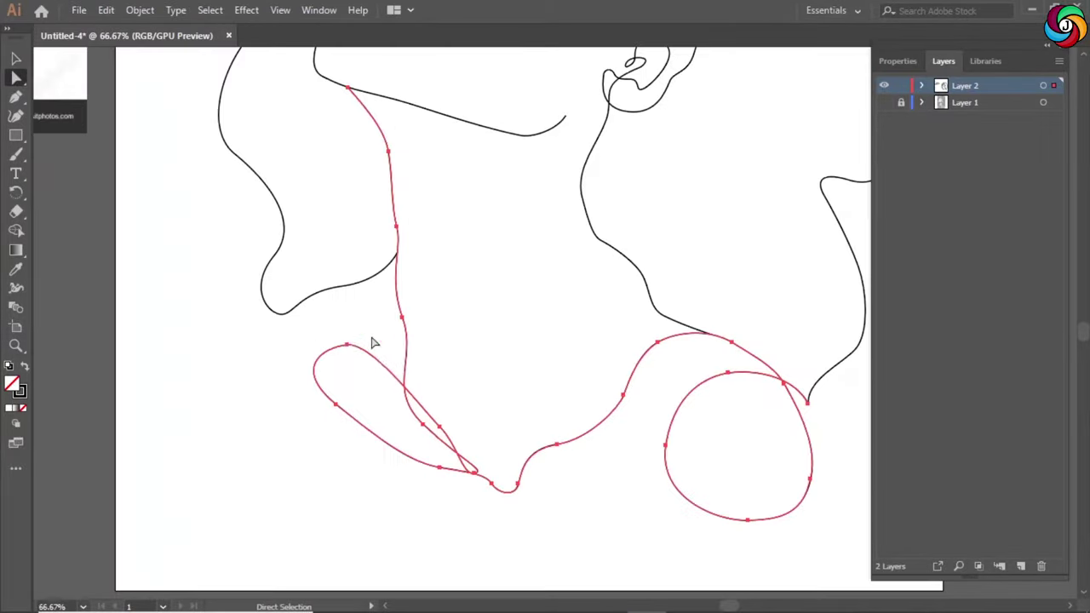
{"action": "left_click", "coordinate": [348, 324]}
{"action": "left_click", "coordinate": [457, 519]}
{"action": "left_click", "coordinate": [443, 437]}
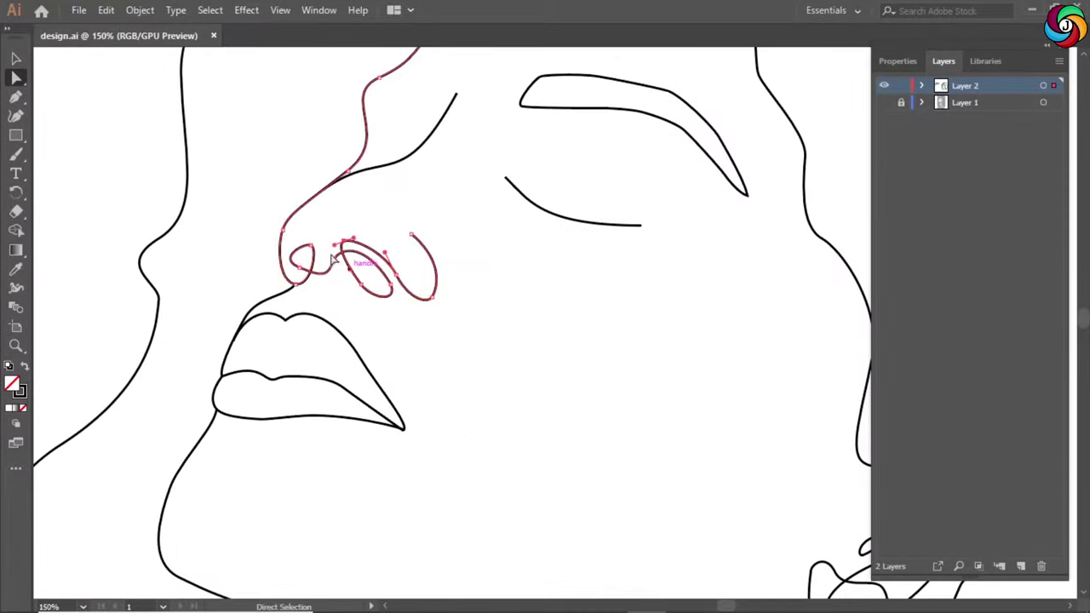
Smooth the hair outline bends near the ear by nudging its anchors.
{"action": "left_click", "coordinate": [377, 336]}
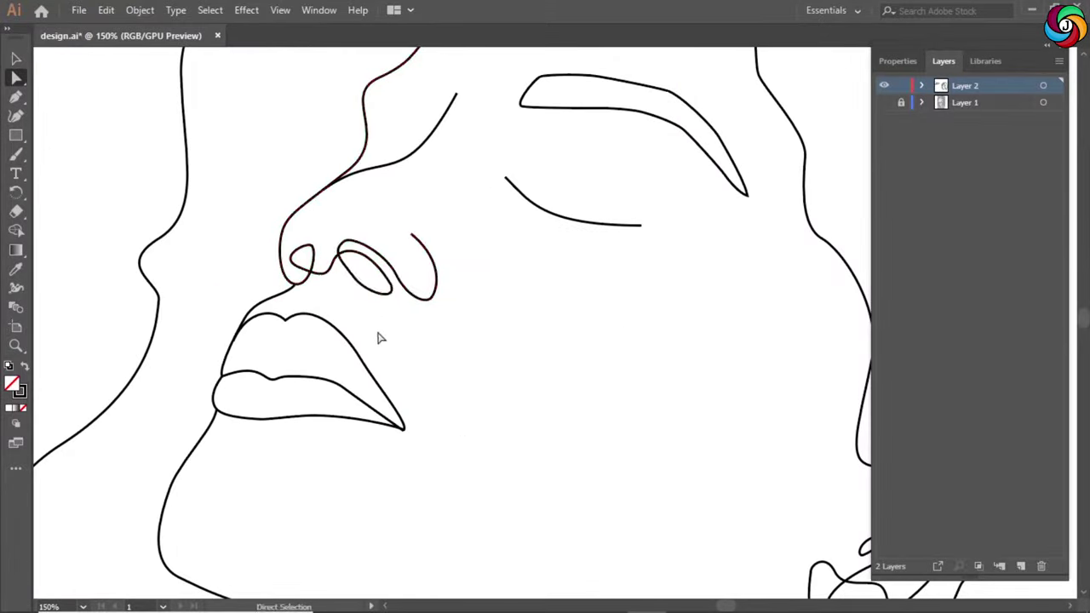
{"action": "left_click_drag", "start_coordinate": [347, 247], "coordinate": [347, 248]}
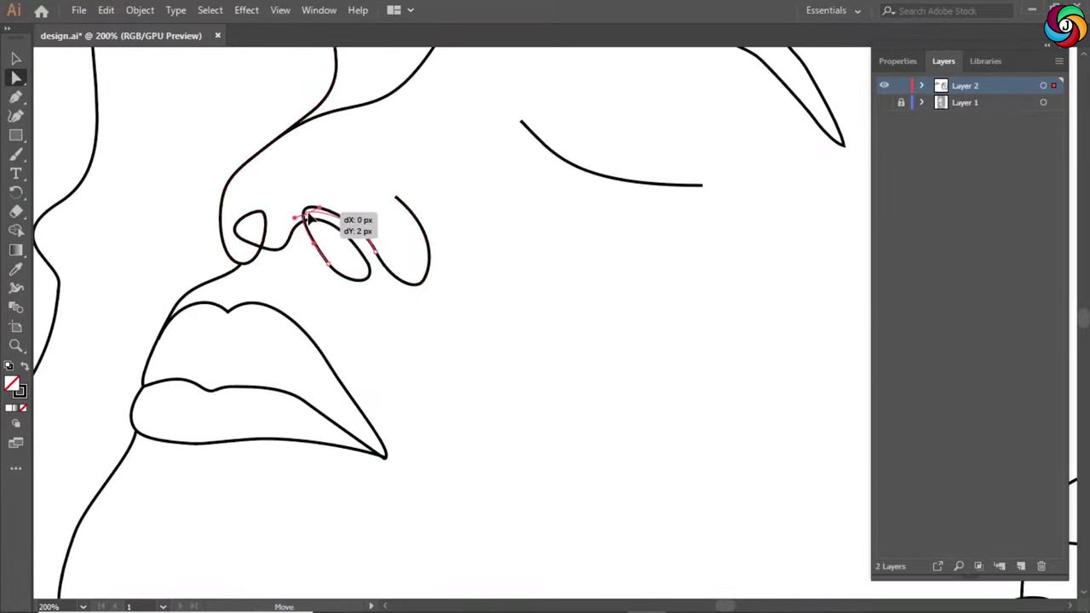
{"action": "left_click_drag", "start_coordinate": [319, 222], "coordinate": [320, 223]}
{"action": "left_click", "coordinate": [394, 341]}
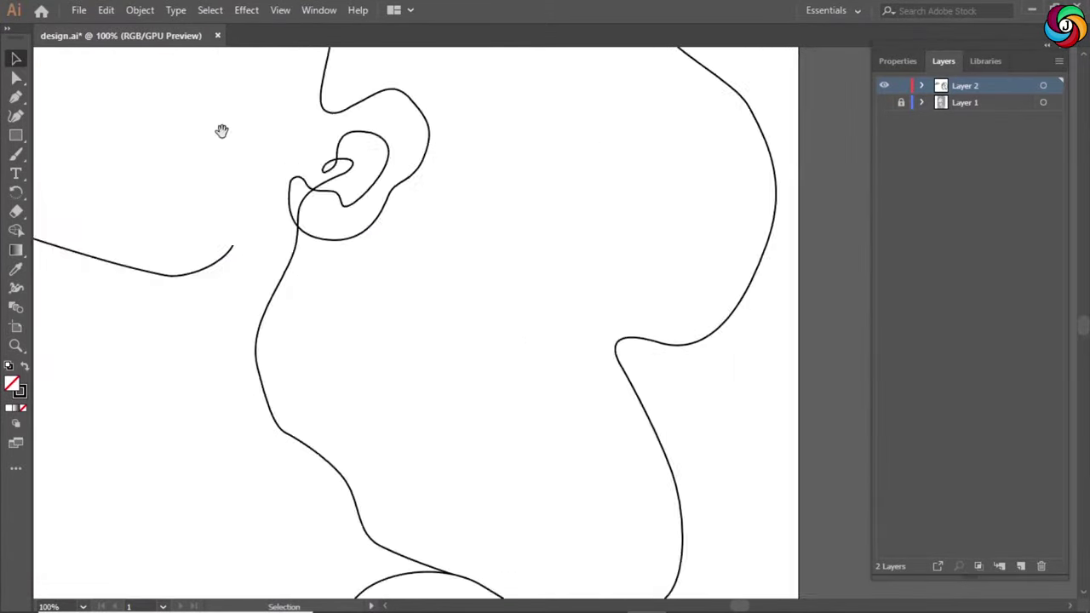
{"action": "left_click_drag", "start_coordinate": [394, 304], "coordinate": [387, 303]}
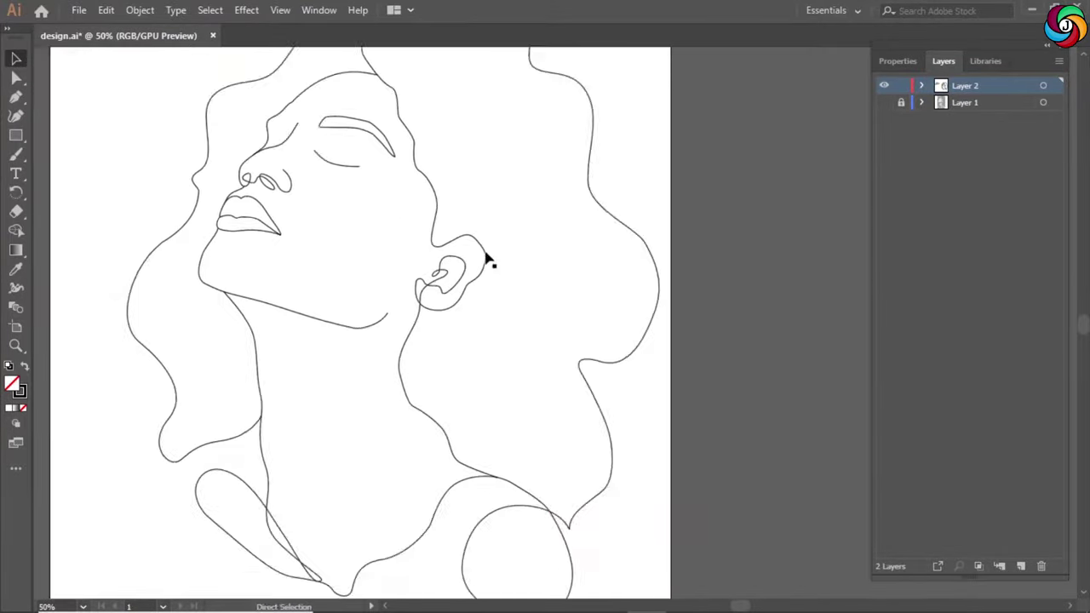
{"action": "left_click_drag", "start_coordinate": [424, 206], "coordinate": [431, 210]}
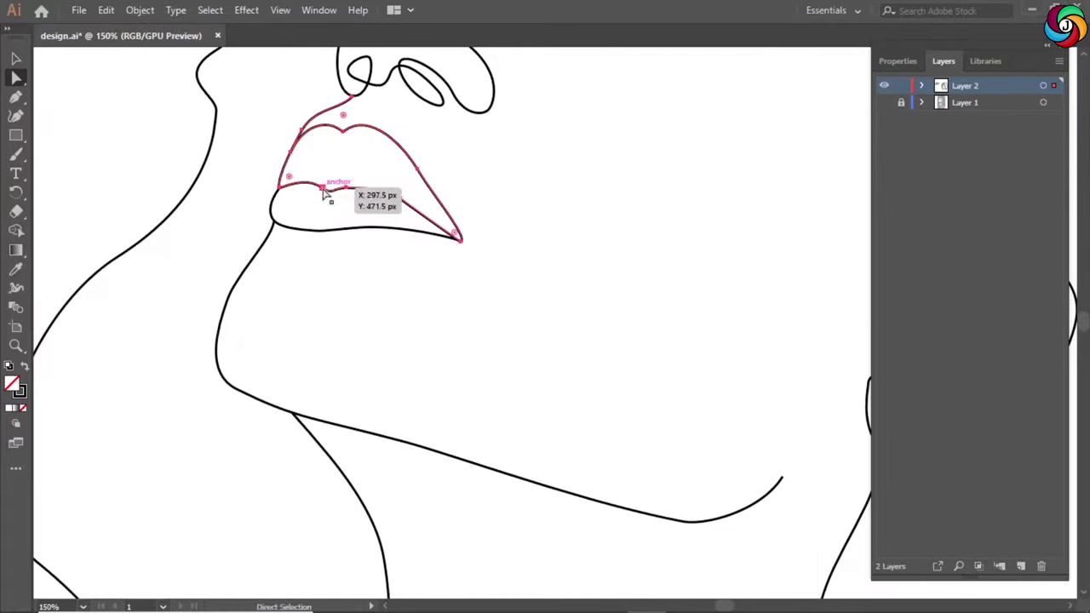
Pull the lower lip anchor up and left to refine the lip curve.
{"action": "left_click", "coordinate": [487, 167]}
{"action": "left_click_drag", "start_coordinate": [313, 187], "coordinate": [305, 180]}
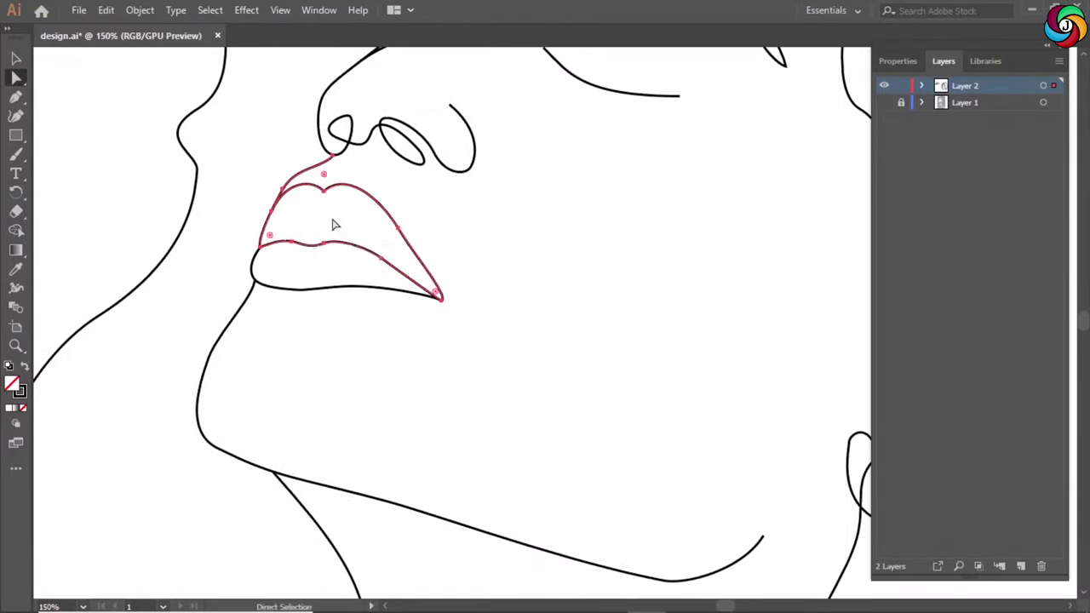
{"action": "left_click", "coordinate": [574, 250]}
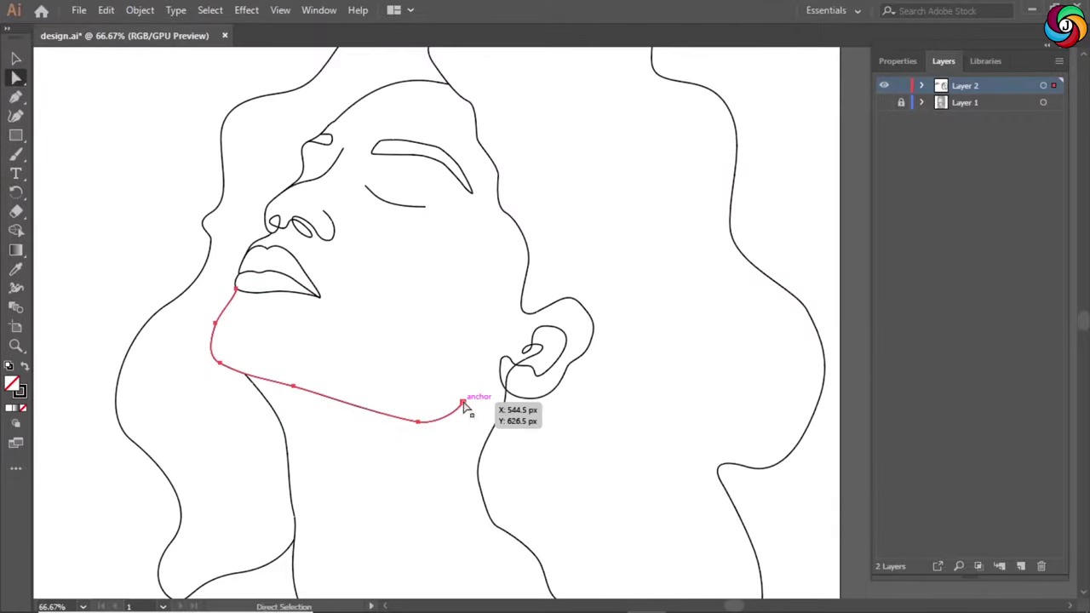
Draw an S-shaped swirl across the cheek toward the ear and reshape the hair curve.
{"action": "left_click_drag", "start_coordinate": [396, 249], "coordinate": [418, 275]}
{"action": "left_click_drag", "start_coordinate": [485, 249], "coordinate": [516, 251]}
{"action": "left_click_drag", "start_coordinate": [568, 226], "coordinate": [590, 269]}
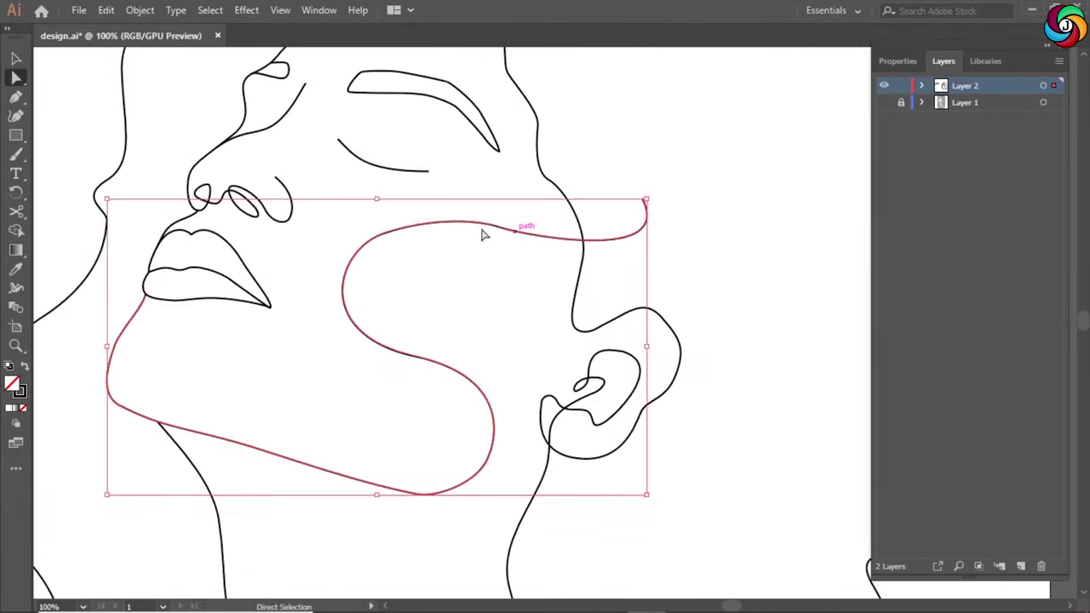
{"action": "key", "text": "a"}
{"action": "left_click_drag", "start_coordinate": [502, 237], "coordinate": [505, 233]}
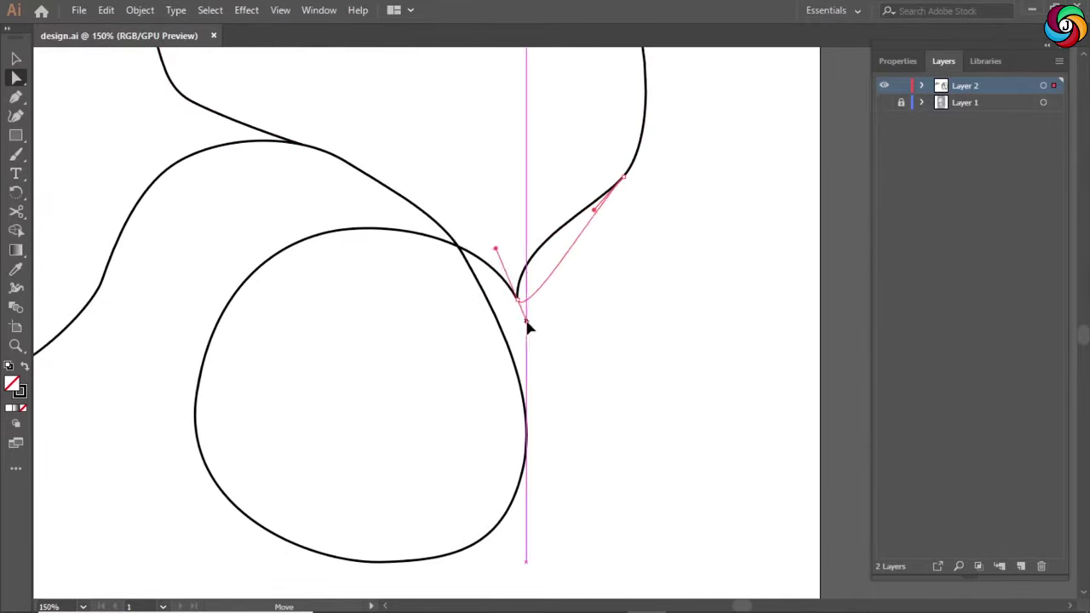
{"action": "left_click", "coordinate": [582, 348]}
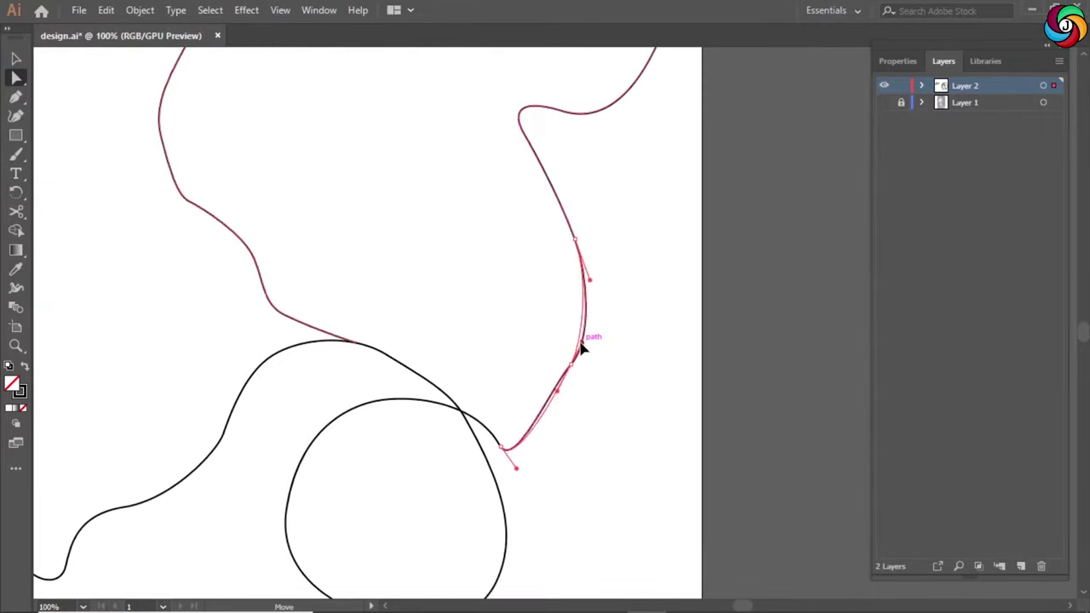
{"action": "left_click_drag", "start_coordinate": [581, 347], "coordinate": [567, 403]}
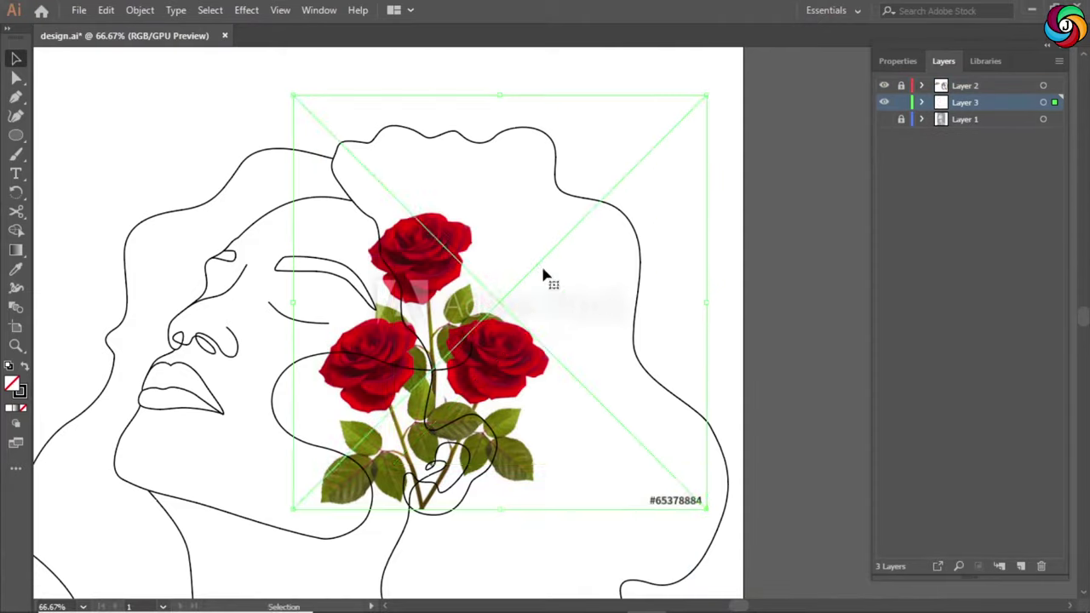
Enlarge the roses photo and move it up and right over the hair.
{"action": "left_click_drag", "start_coordinate": [707, 511], "coordinate": [766, 586]}
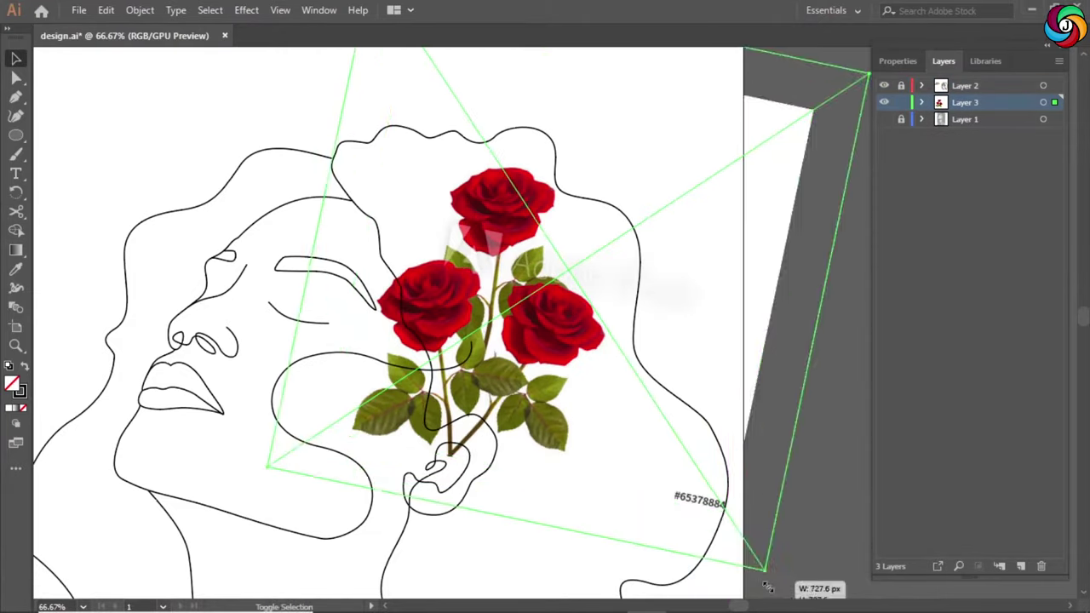
{"action": "key", "text": "ctrl+minus"}
{"action": "key", "text": "ctrl+minus"}
{"action": "left_click_drag", "start_coordinate": [533, 345], "coordinate": [599, 315]}
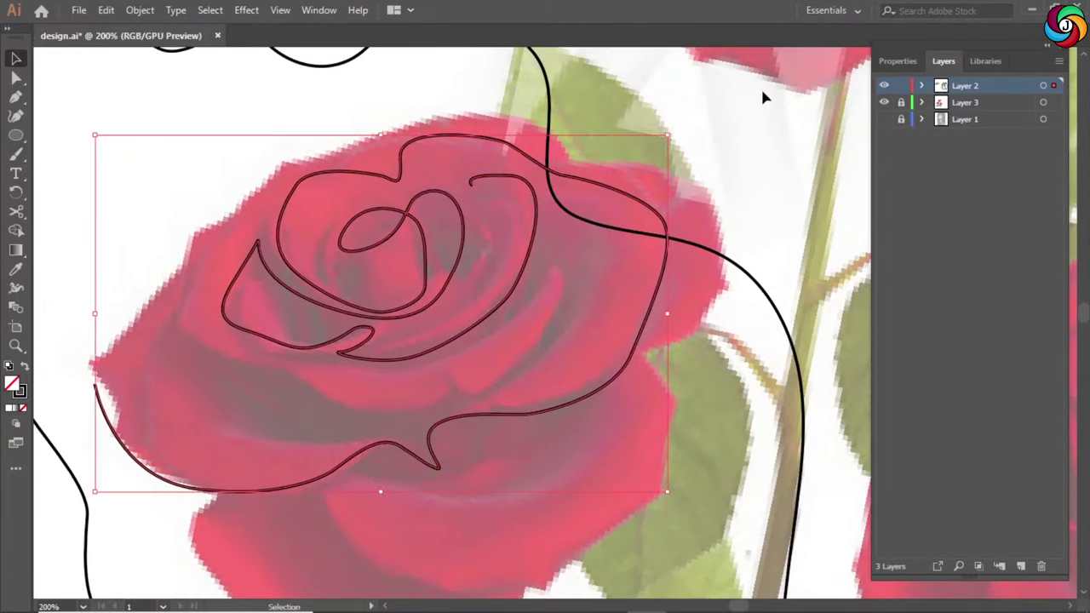
Trace the rose petal outlines over the photo and fit the rose into the hair.
{"action": "scroll", "coordinate": [760, 86], "scroll_direction": "down", "scroll_amount": 2}
{"action": "left_click", "coordinate": [901, 102]}
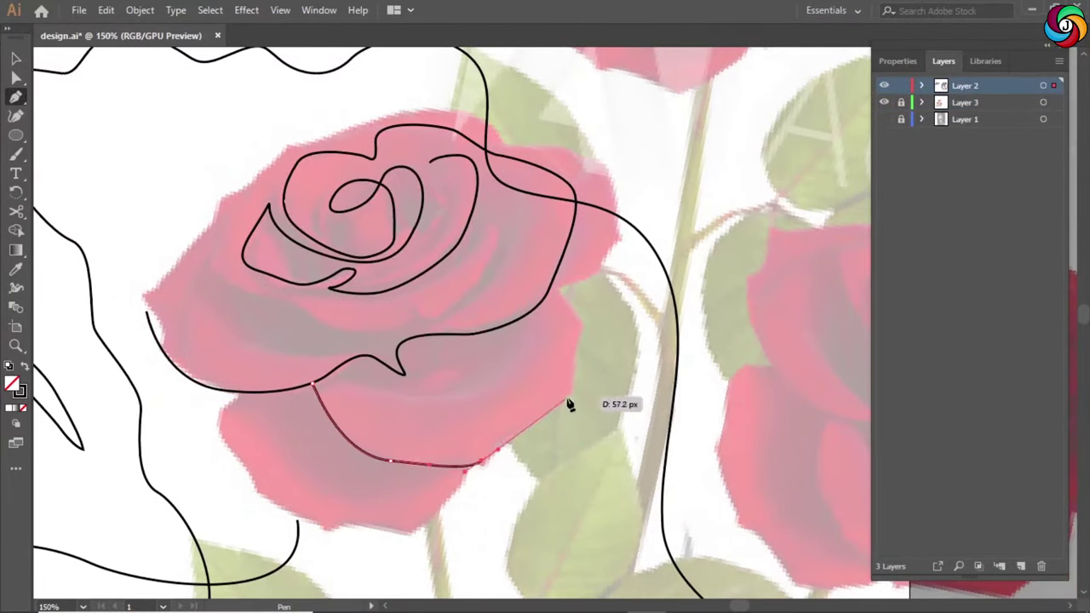
{"action": "left_click_drag", "start_coordinate": [613, 181], "coordinate": [614, 191]}
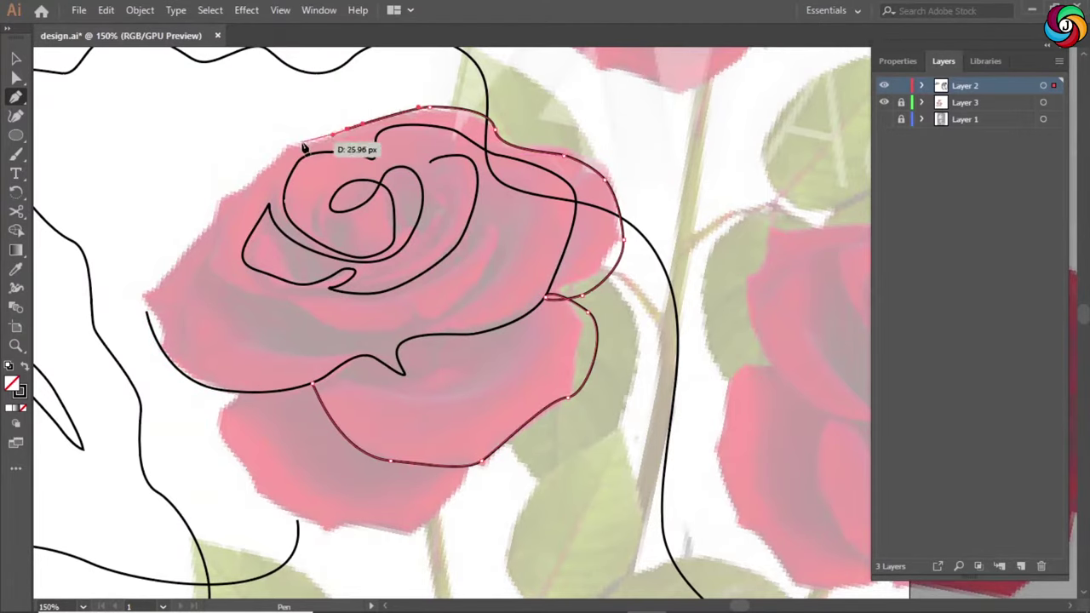
{"action": "left_click_drag", "start_coordinate": [422, 308], "coordinate": [492, 224]}
{"action": "key", "text": "ctrl+equal"}
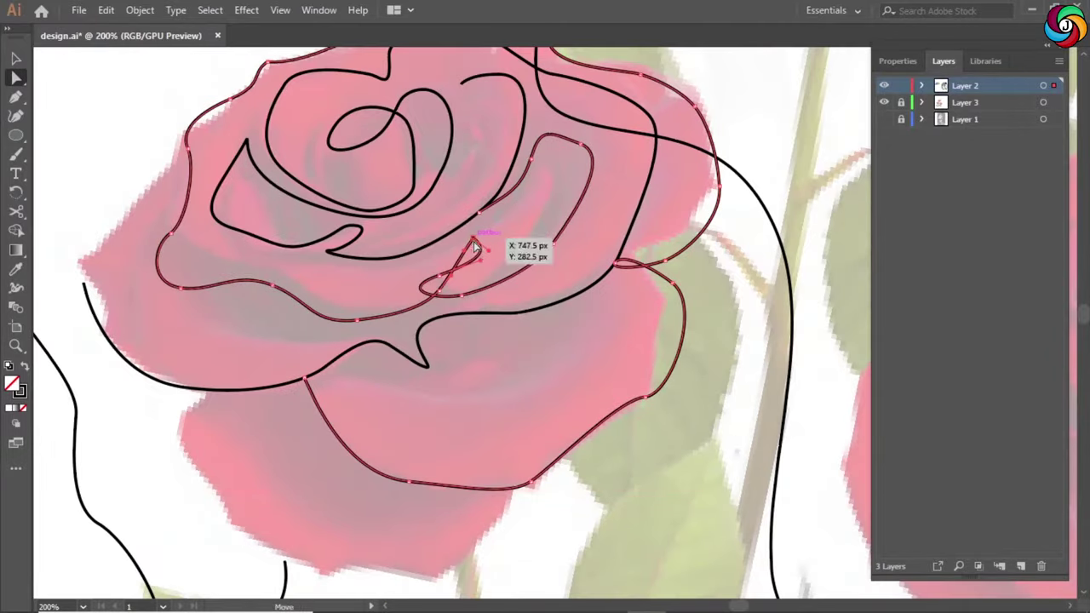
{"action": "key", "text": "ctrl+minus"}
{"action": "key", "text": "ctrl+minus"}
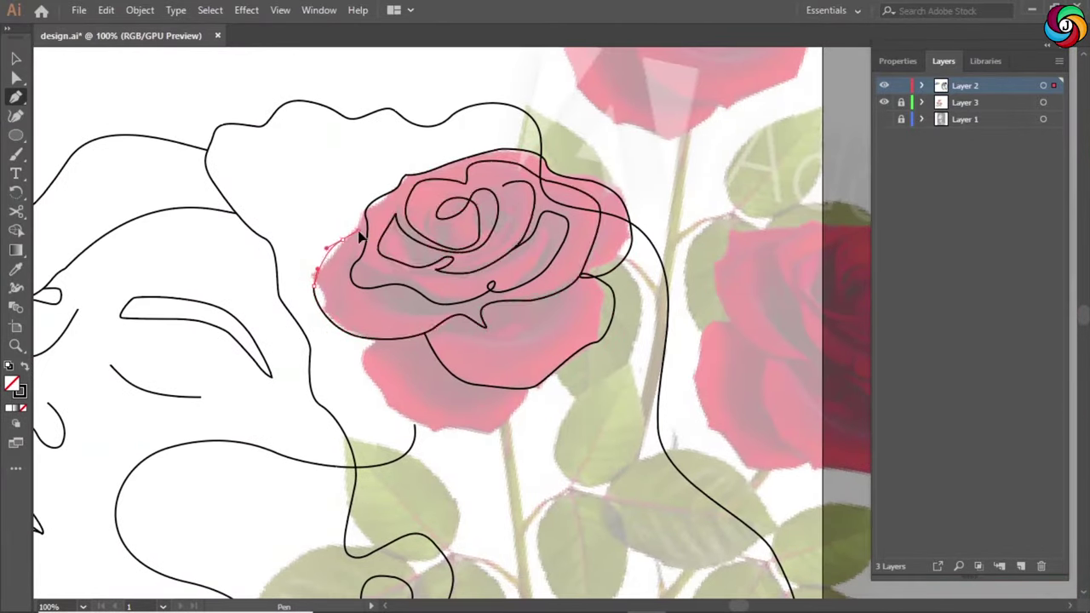
{"action": "key", "text": "p"}
{"action": "key", "text": "ctrl+minus"}
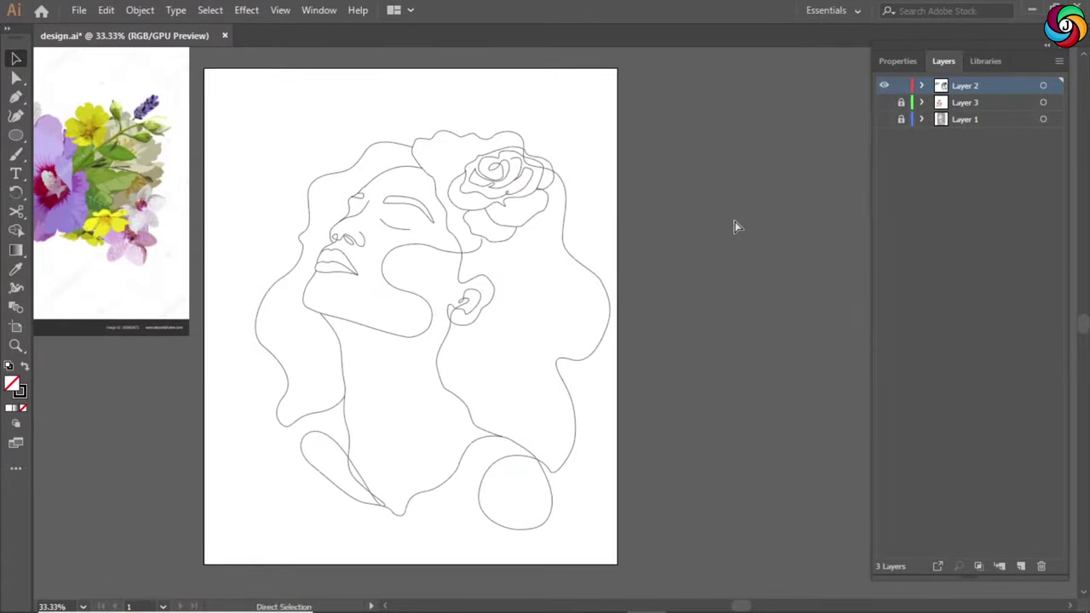
{"action": "key", "text": "ctrl+equal"}
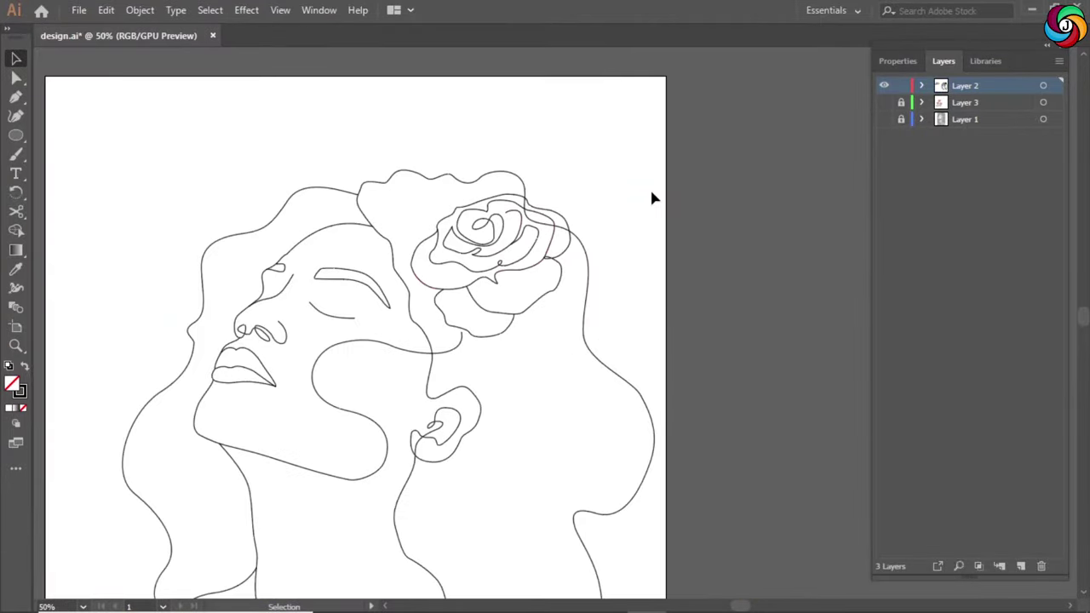
{"action": "left_click_drag", "start_coordinate": [527, 305], "coordinate": [523, 312]}
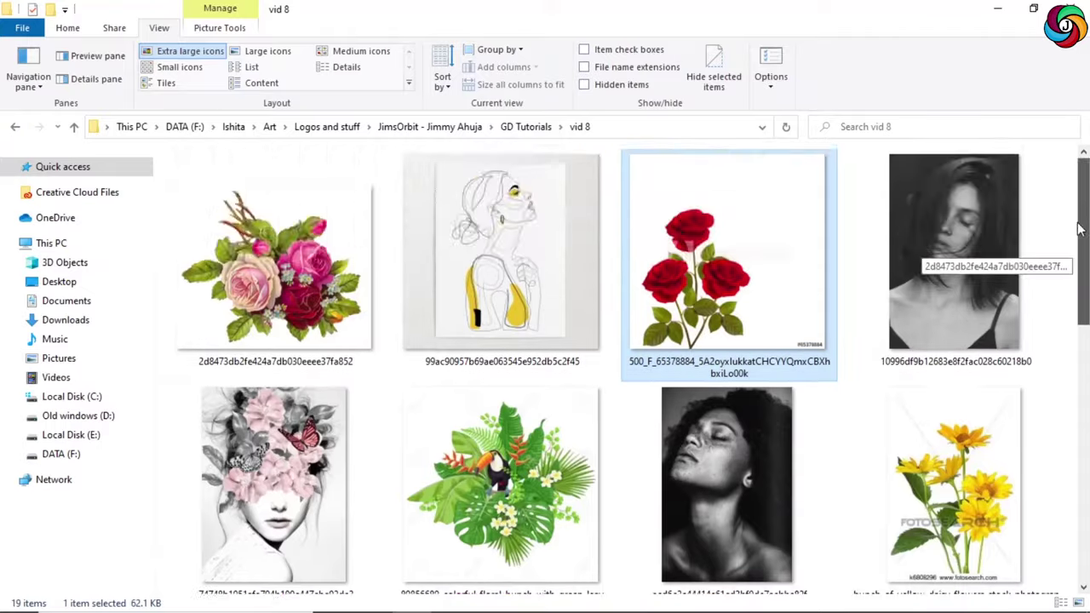
Deselect the finished leaf and select the rose outline with the Direct Selection tool.
{"action": "scroll", "coordinate": [1007, 499], "scroll_direction": "down", "scroll_amount": 5}
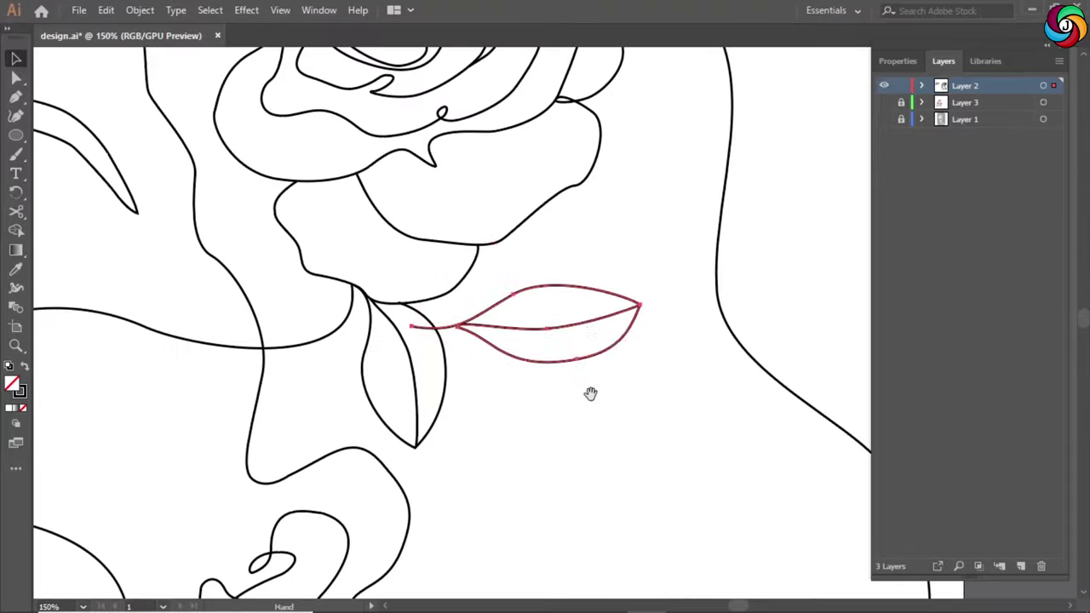
{"action": "left_click", "coordinate": [652, 428]}
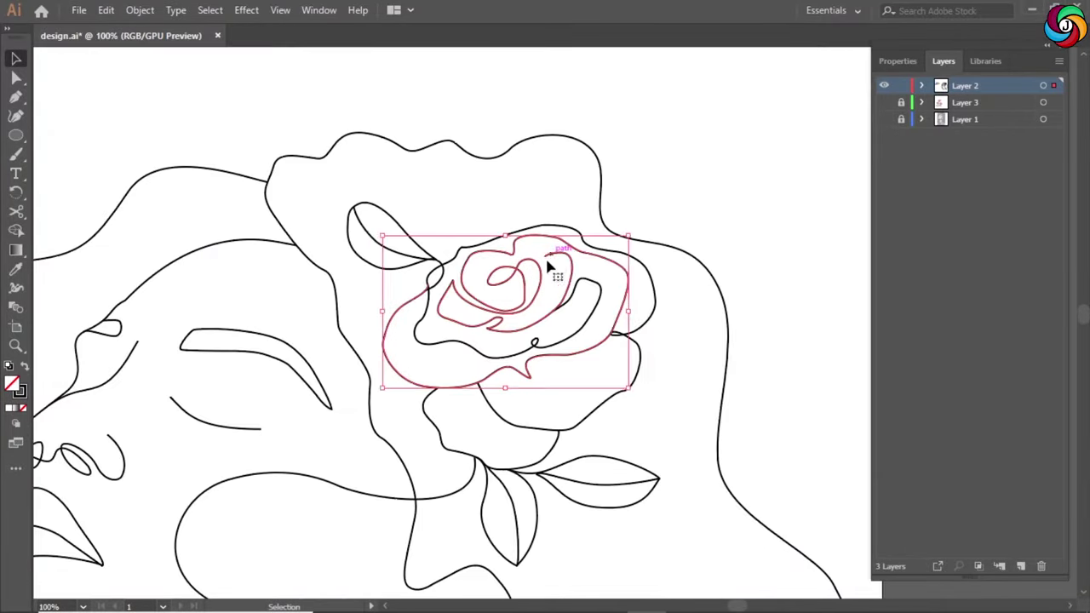
{"action": "key", "text": "a"}
{"action": "left_click", "coordinate": [719, 201]}
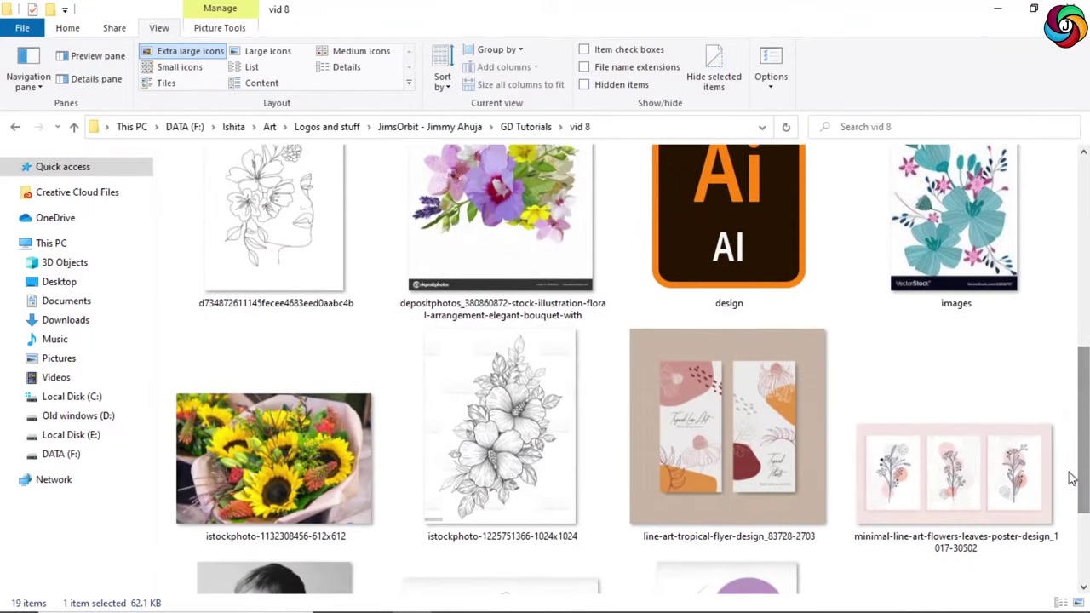
{"action": "scroll", "coordinate": [1071, 480], "scroll_direction": "up", "scroll_amount": 3}
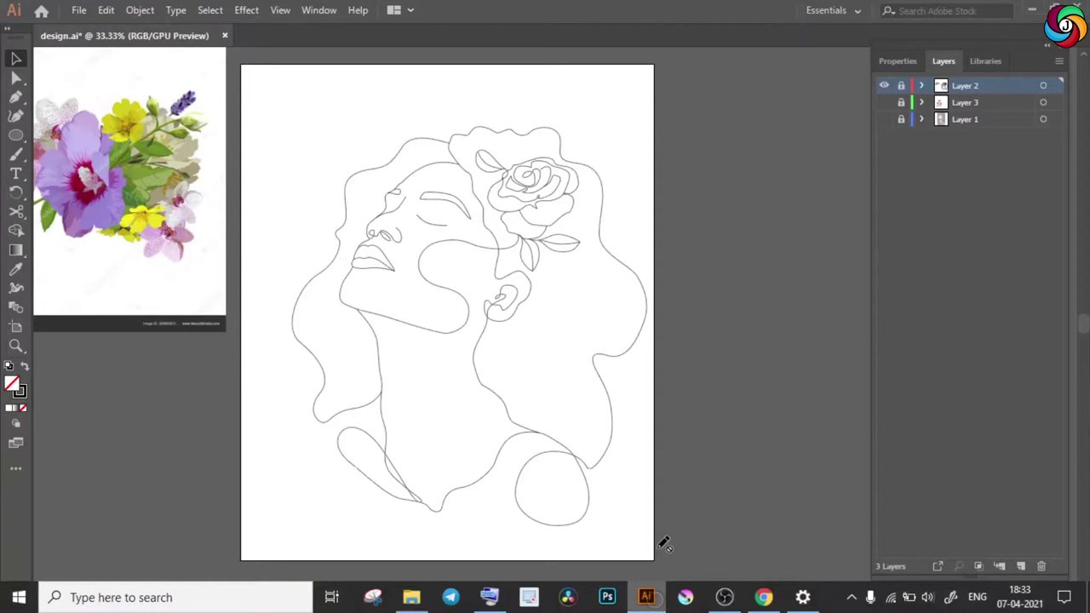
Show the roses reference photo again and distort it to fit the drawing.
{"action": "left_click", "coordinate": [886, 86]}
{"action": "left_click_drag", "start_coordinate": [706, 255], "coordinate": [708, 281]}
{"action": "key", "text": "ctrl+plus"}
{"action": "key", "text": "ctrl+plus"}
{"action": "left_click_drag", "start_coordinate": [557, 224], "coordinate": [638, 222]}
Pen-trace a new outline beside the rose and up the right rose's edge.
{"action": "key", "text": "p"}
{"action": "left_click_drag", "start_coordinate": [458, 195], "coordinate": [492, 179]}
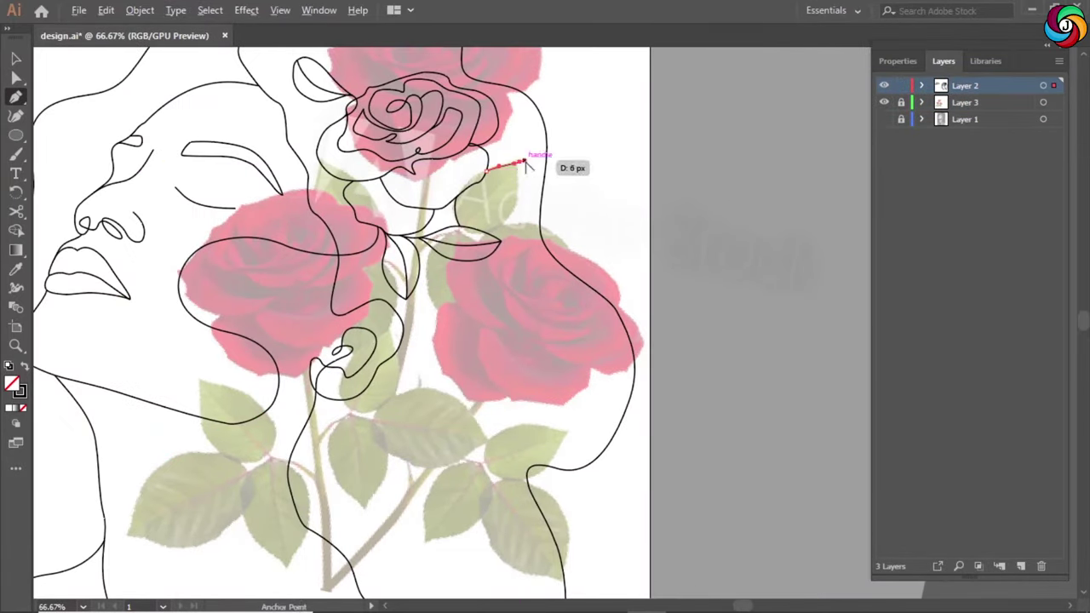
{"action": "key", "text": "p"}
{"action": "key", "text": "ctrl+plus"}
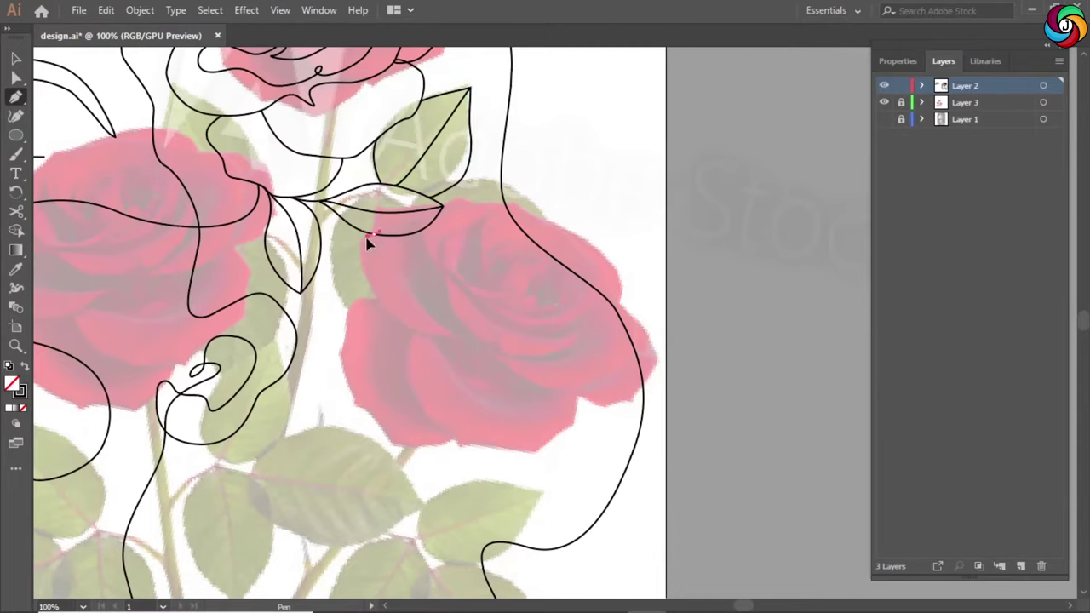
{"action": "left_click_drag", "start_coordinate": [631, 398], "coordinate": [630, 398]}
{"action": "left_click_drag", "start_coordinate": [620, 300], "coordinate": [620, 271]}
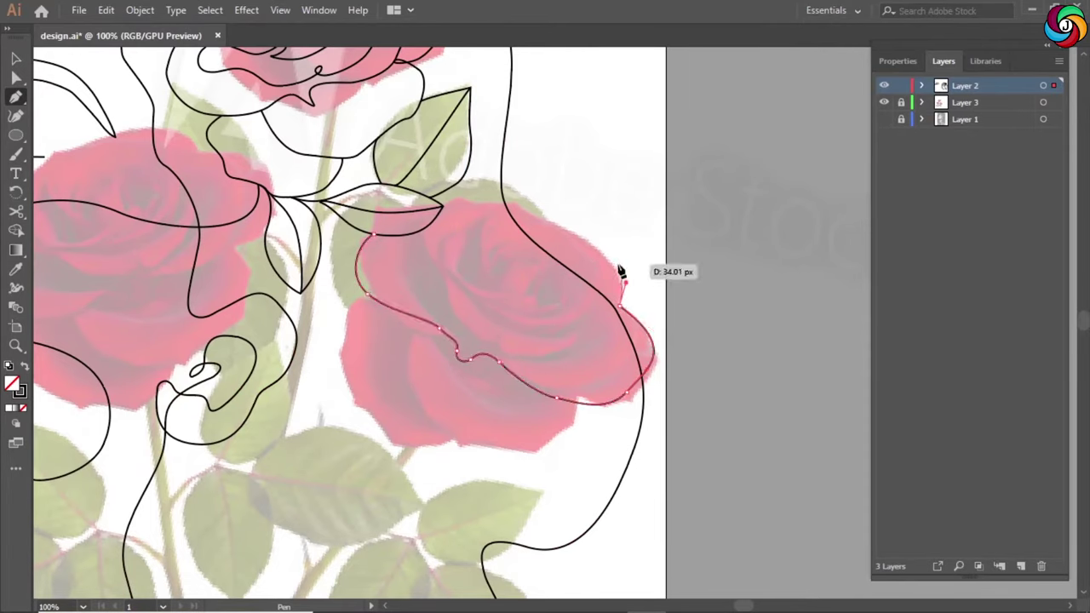
Draw the inner petal curve inside the lower rose and close it across.
{"action": "left_click_drag", "start_coordinate": [434, 206], "coordinate": [412, 167]}
{"action": "left_click_drag", "start_coordinate": [388, 294], "coordinate": [384, 352]}
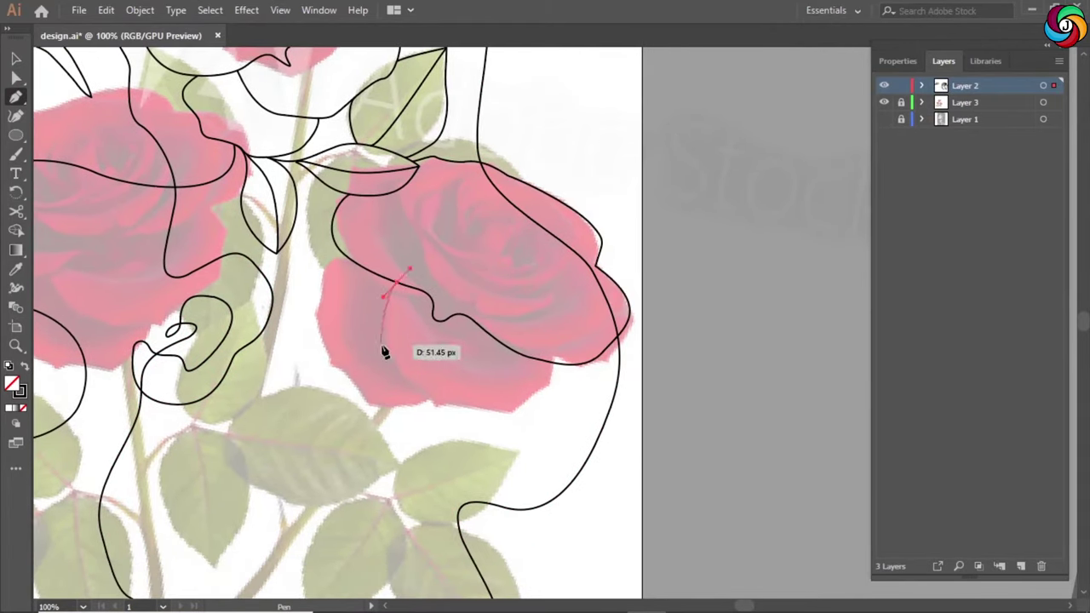
{"action": "left_click_drag", "start_coordinate": [598, 319], "coordinate": [591, 335]}
{"action": "left_click_drag", "start_coordinate": [322, 278], "coordinate": [309, 354]}
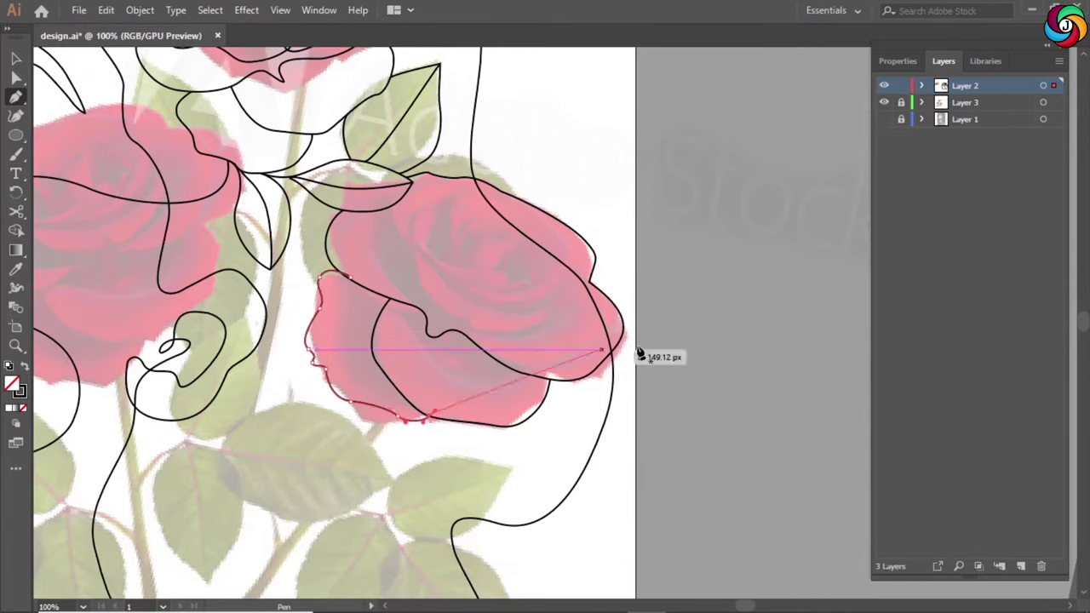
{"action": "left_click_drag", "start_coordinate": [216, 462], "coordinate": [223, 343]}
{"action": "left_click_drag", "start_coordinate": [224, 344], "coordinate": [236, 324]}
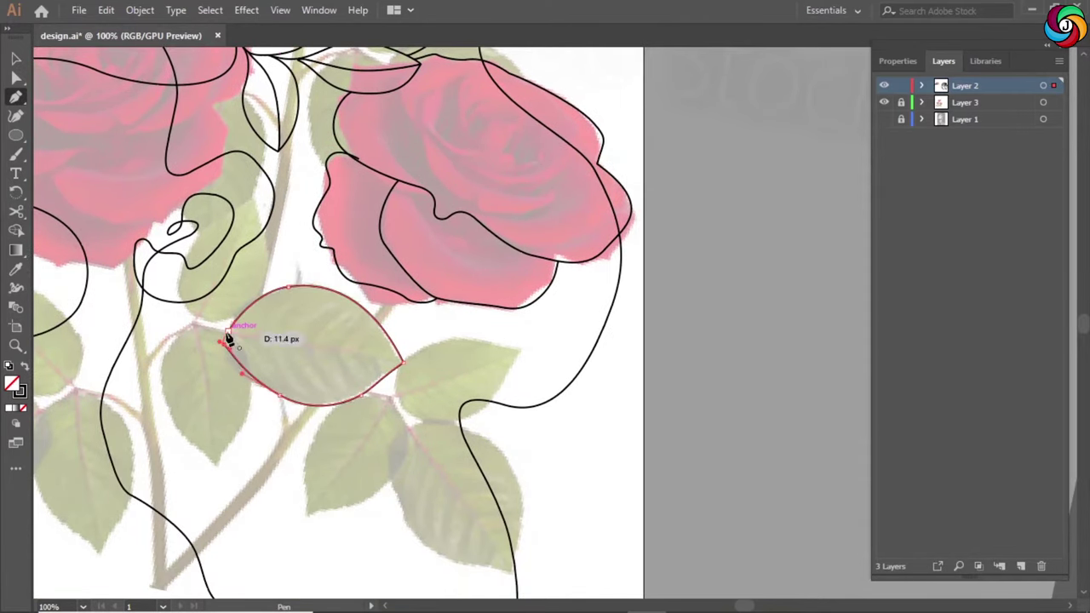
Finish the leaf's midrib line and cut the path at its junction.
{"action": "left_click_drag", "start_coordinate": [408, 369], "coordinate": [411, 369]}
{"action": "key", "text": "ctrl+plus"}
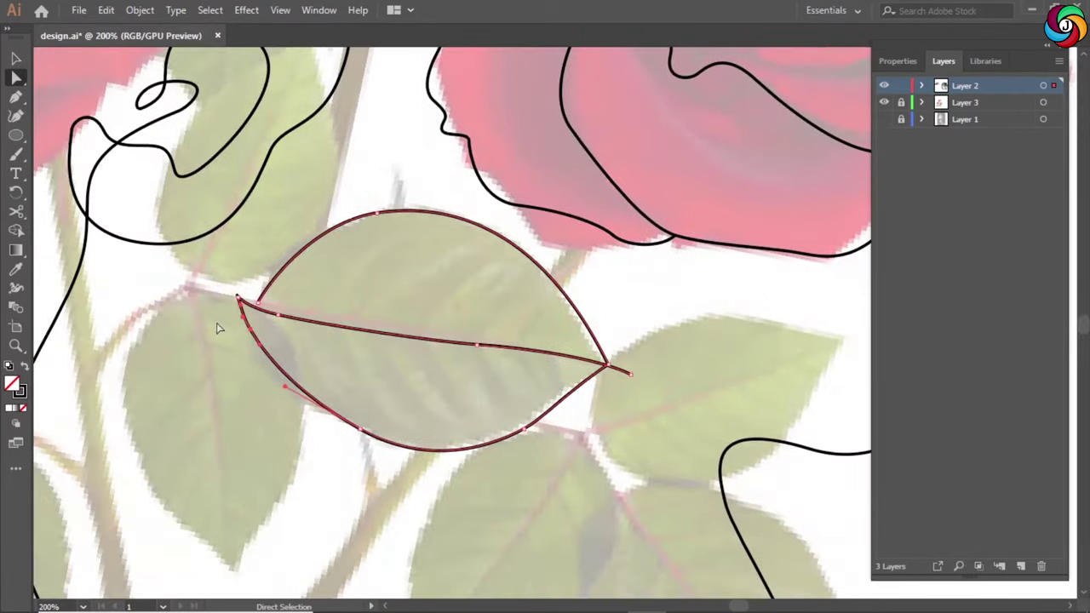
{"action": "key", "text": "ctrl+minus"}
{"action": "key", "text": "ctrl+minus"}
{"action": "key", "text": "ctrl+minus"}
{"action": "left_click", "coordinate": [652, 372]}
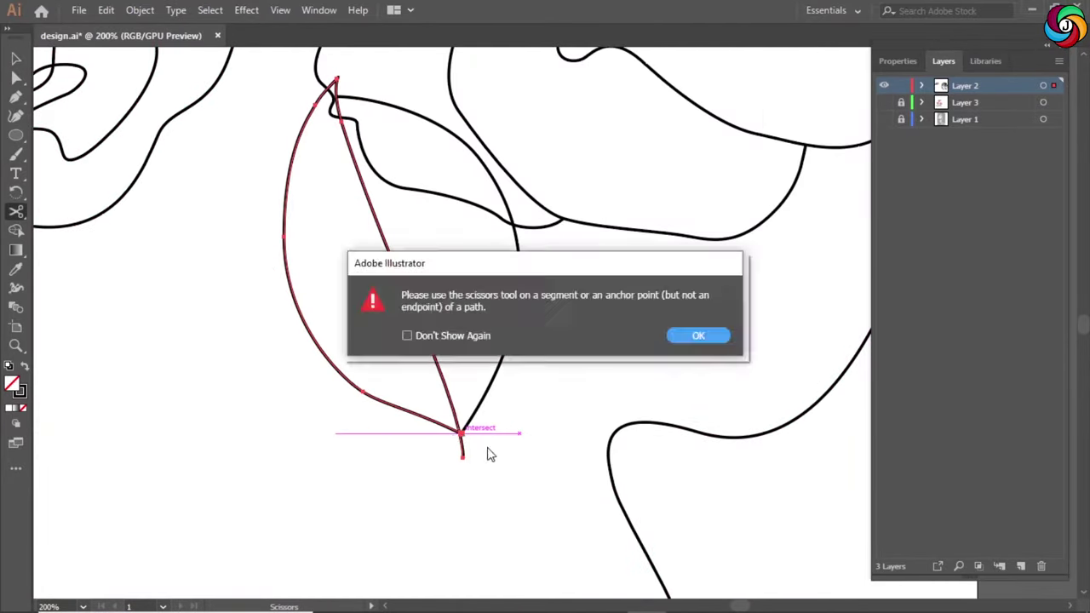
{"action": "key", "text": "Return"}
{"action": "key", "text": "ctrl+plus"}
{"action": "key", "text": "ctrl+plus"}
{"action": "key", "text": "ctrl+plus"}
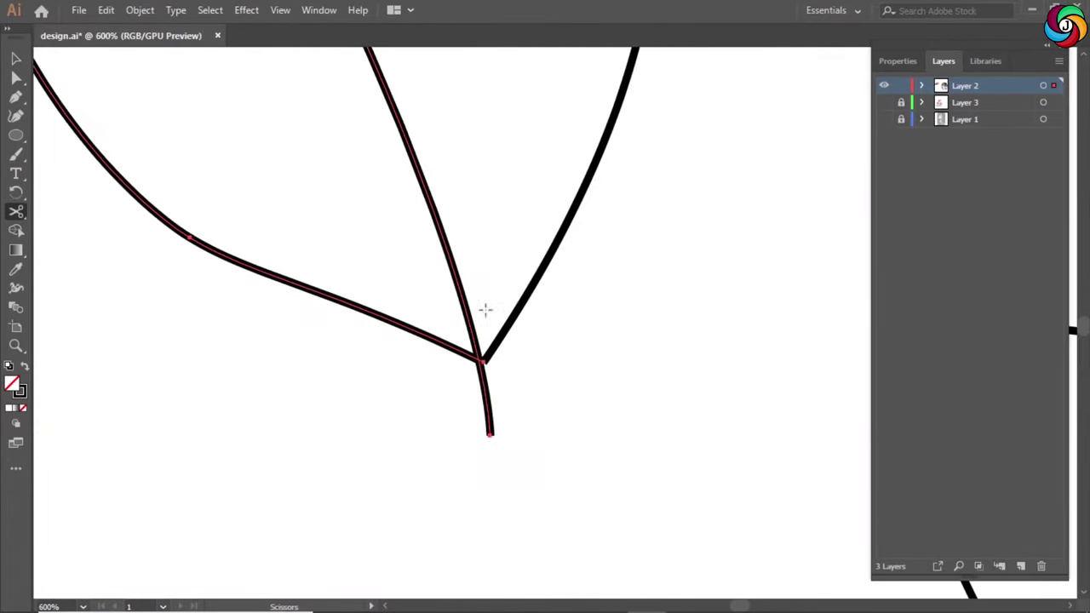
{"action": "left_click", "coordinate": [555, 449]}
{"action": "key", "text": "ctrl+minus"}
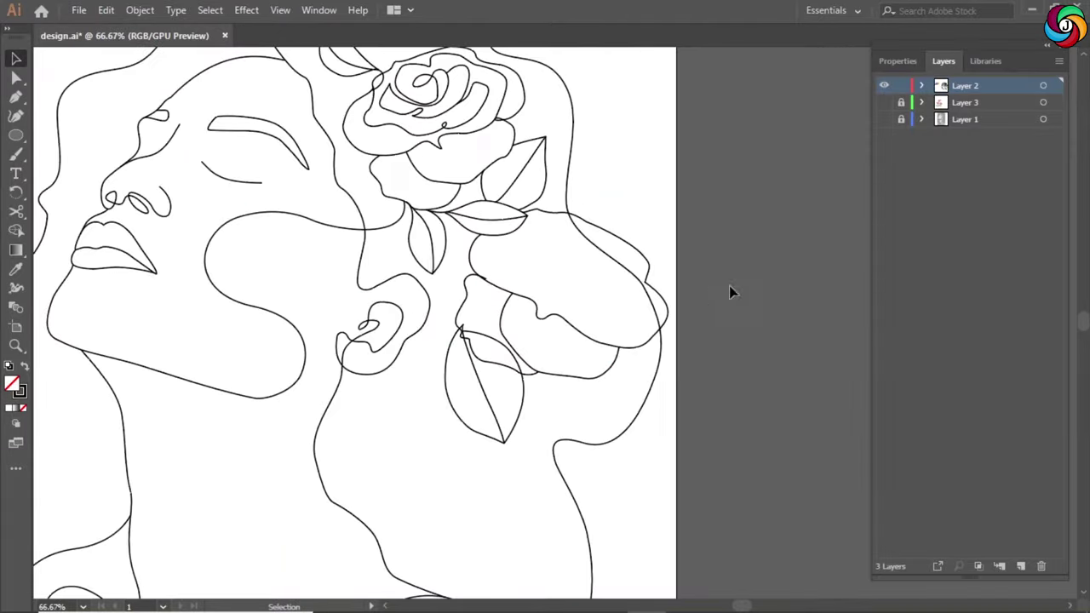
Add an anchor and reshape the inner petal curves across the rose.
{"action": "key", "text": "p"}
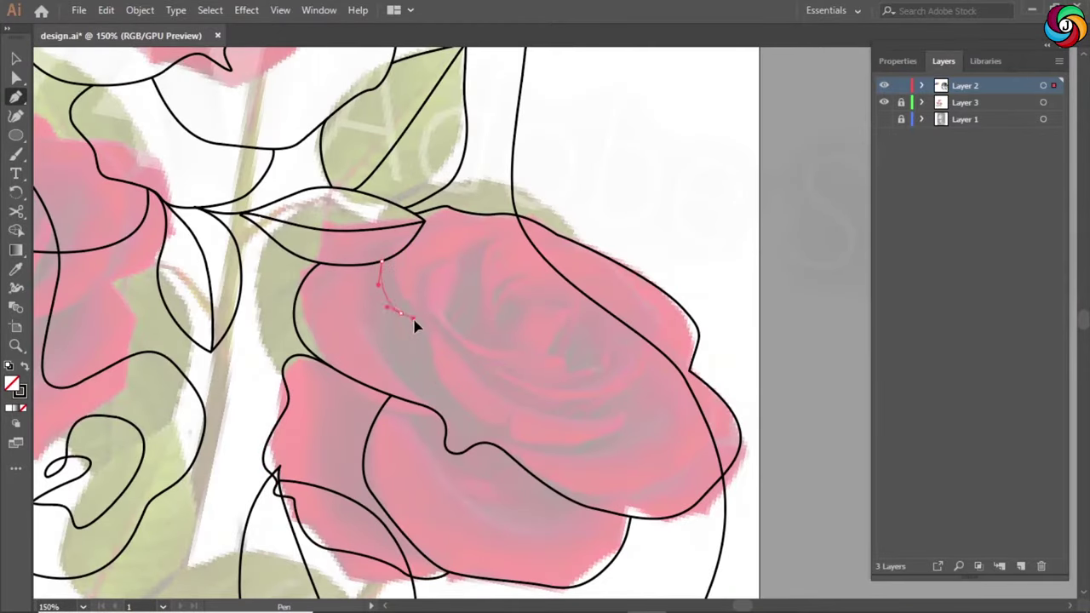
{"action": "left_click", "coordinate": [466, 417]}
{"action": "left_click_drag", "start_coordinate": [565, 414], "coordinate": [610, 416]}
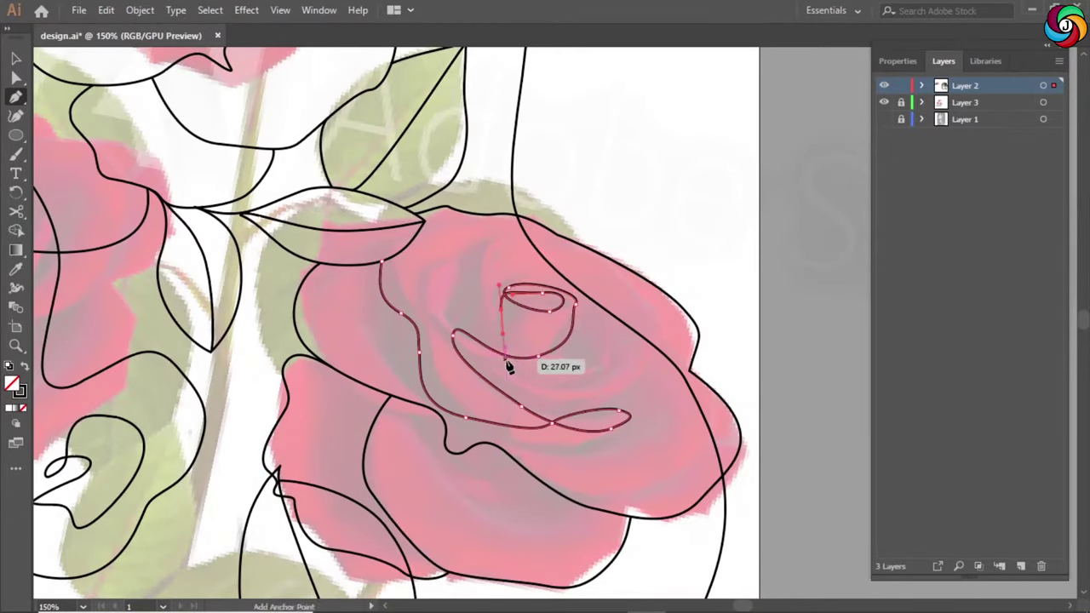
{"action": "left_click_drag", "start_coordinate": [640, 256], "coordinate": [639, 275]}
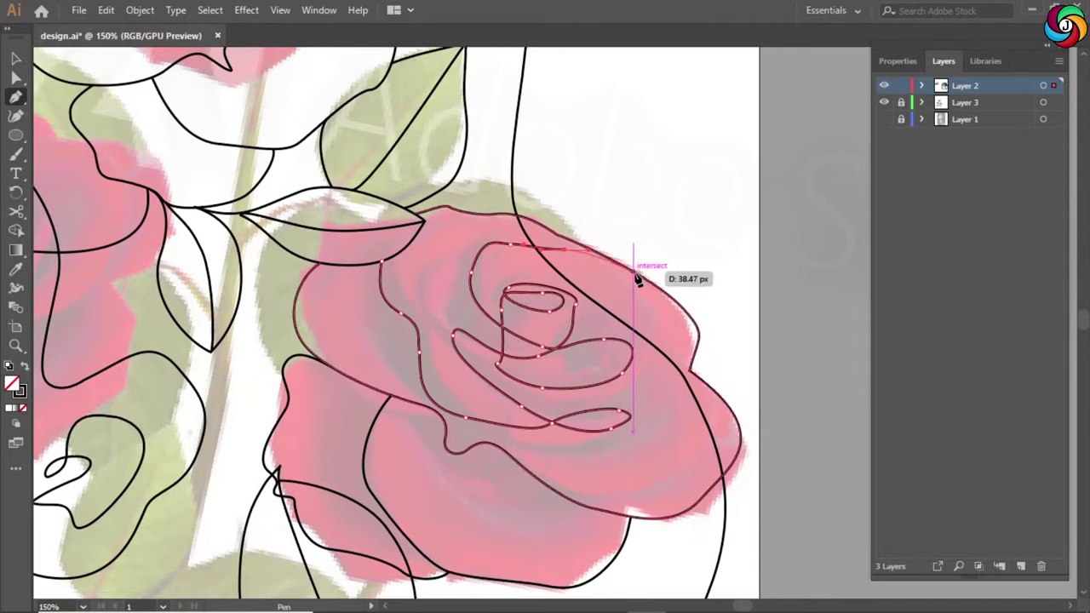
{"action": "scroll", "coordinate": [640, 275], "scroll_direction": "down", "scroll_amount": 2}
{"action": "left_click_drag", "start_coordinate": [603, 372], "coordinate": [500, 345]}
{"action": "scroll", "coordinate": [480, 358], "scroll_direction": "up", "scroll_amount": 2}
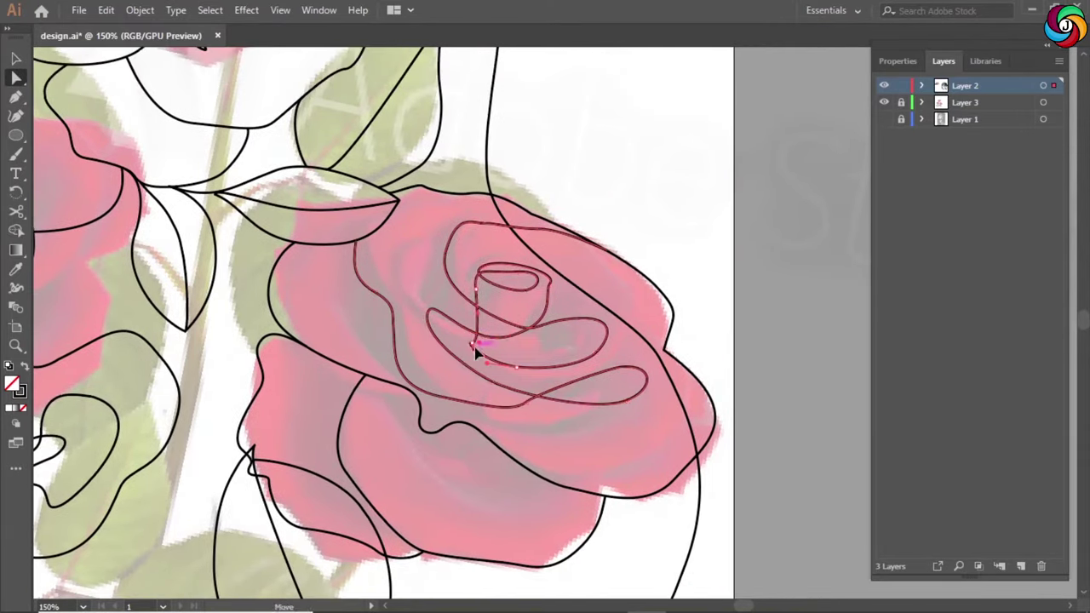
{"action": "scroll", "coordinate": [414, 384], "scroll_direction": "up", "scroll_amount": 3}
Hide the rose reference photo and zoom in on the traced rose.
{"action": "key", "text": "ctrl+1"}
{"action": "left_click", "coordinate": [884, 102]}
{"action": "key", "text": "ctrl+equal"}
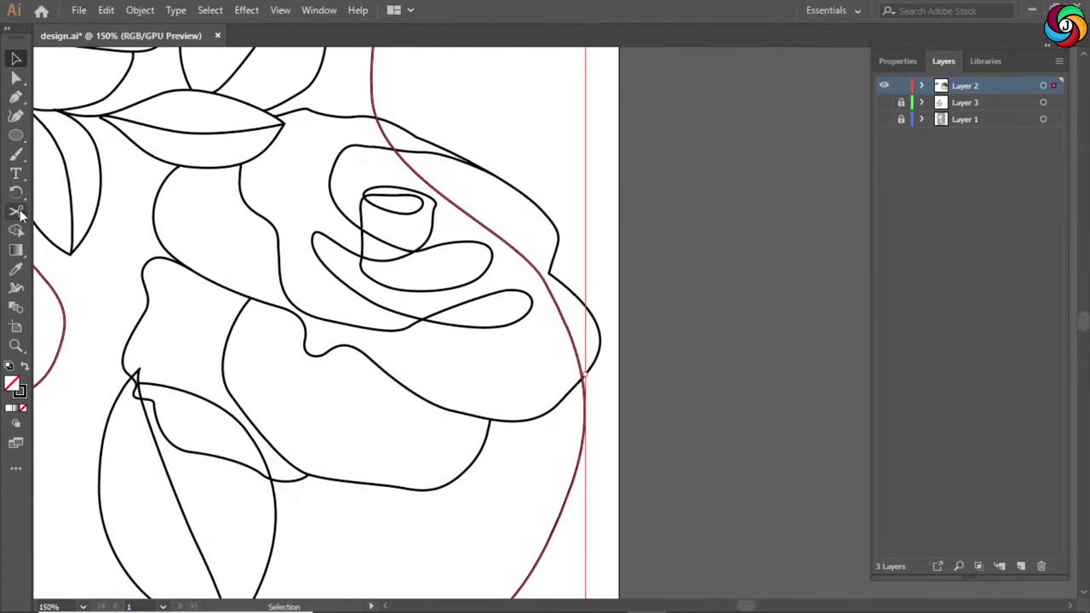
{"action": "key", "text": "v"}
{"action": "key", "text": "ctrl+0"}
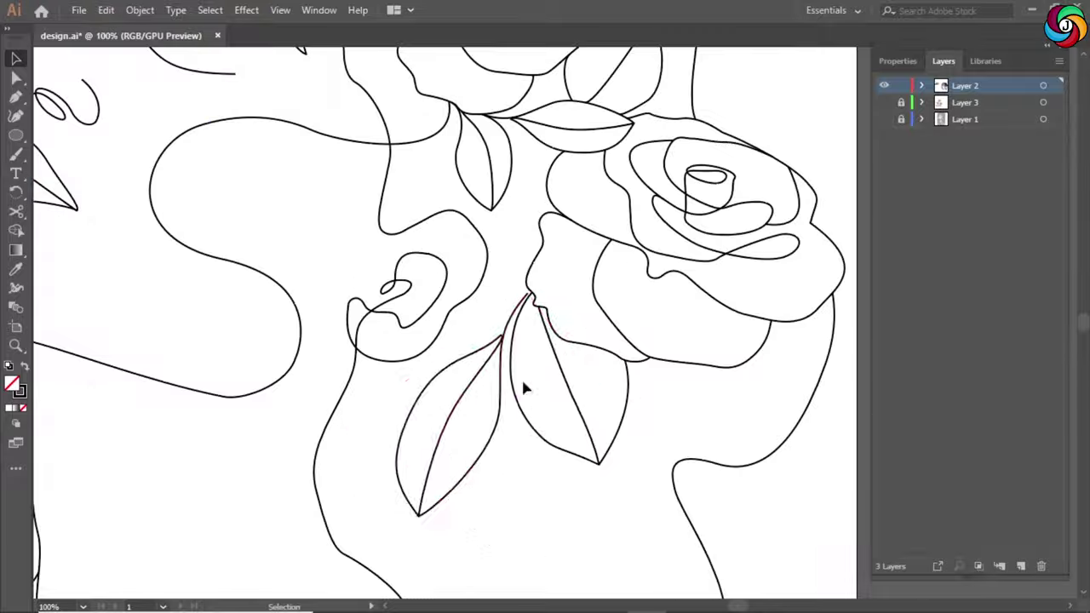
{"action": "left_click", "coordinate": [418, 517]}
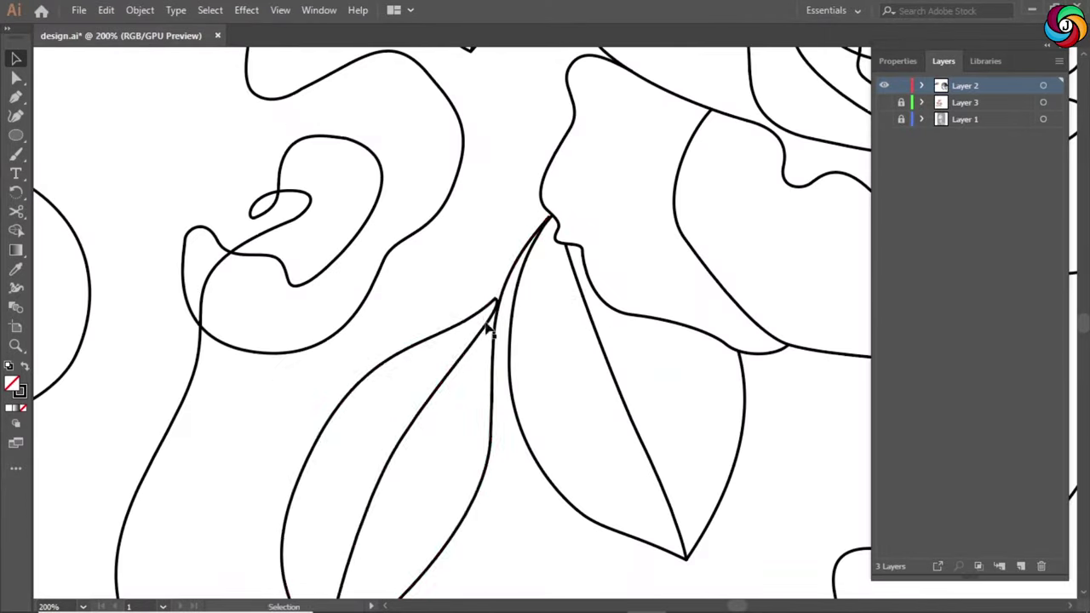
{"action": "key", "text": "a"}
{"action": "left_click", "coordinate": [498, 309]}
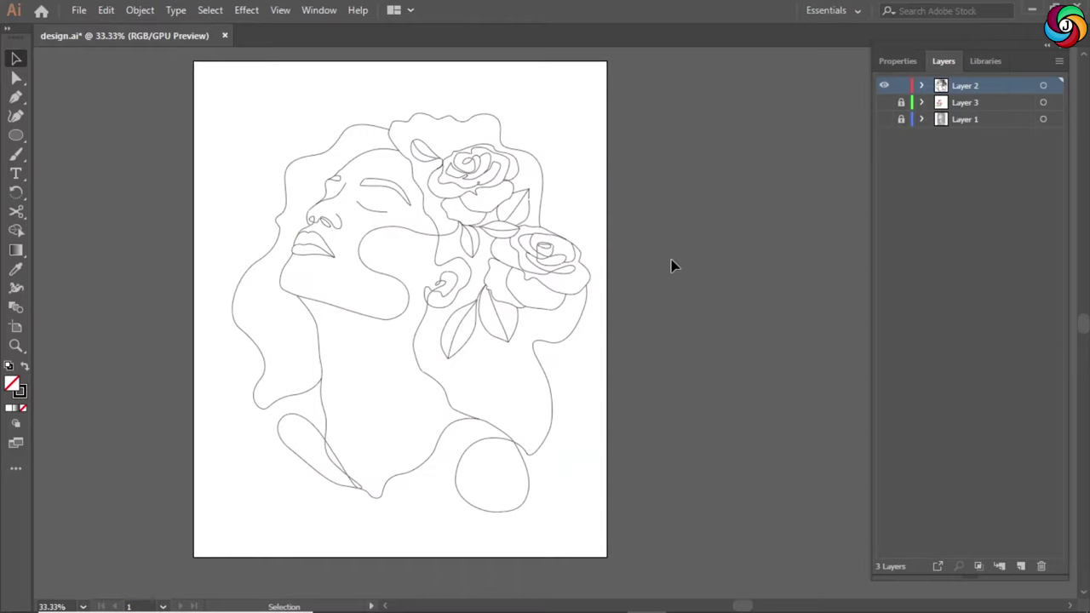
{"action": "key", "text": "ctrl+a"}
{"action": "left_click", "coordinate": [684, 307]}
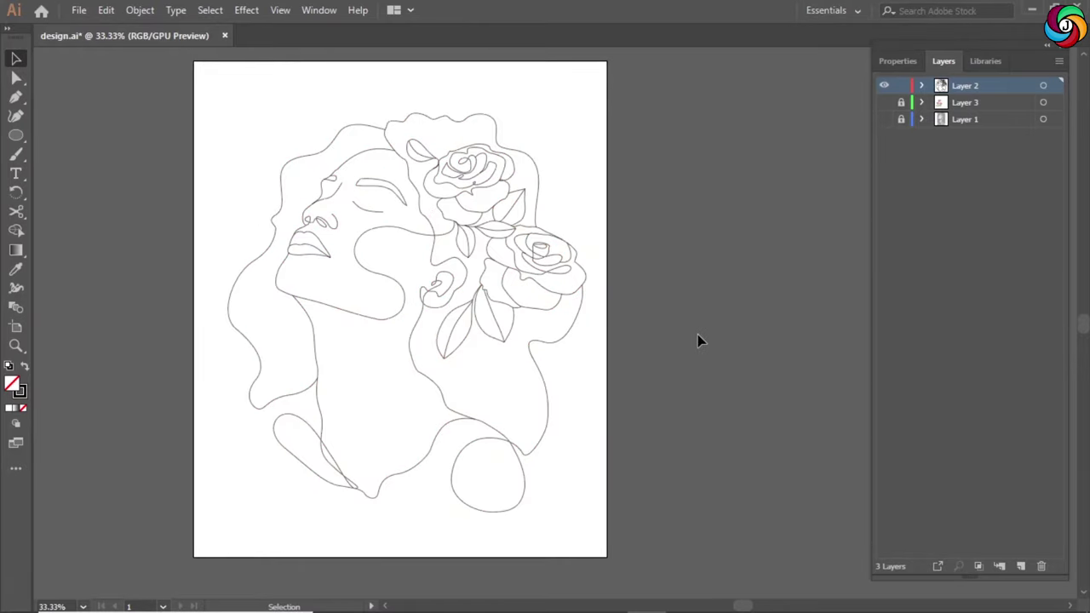
{"action": "key", "text": "ctrl+="}
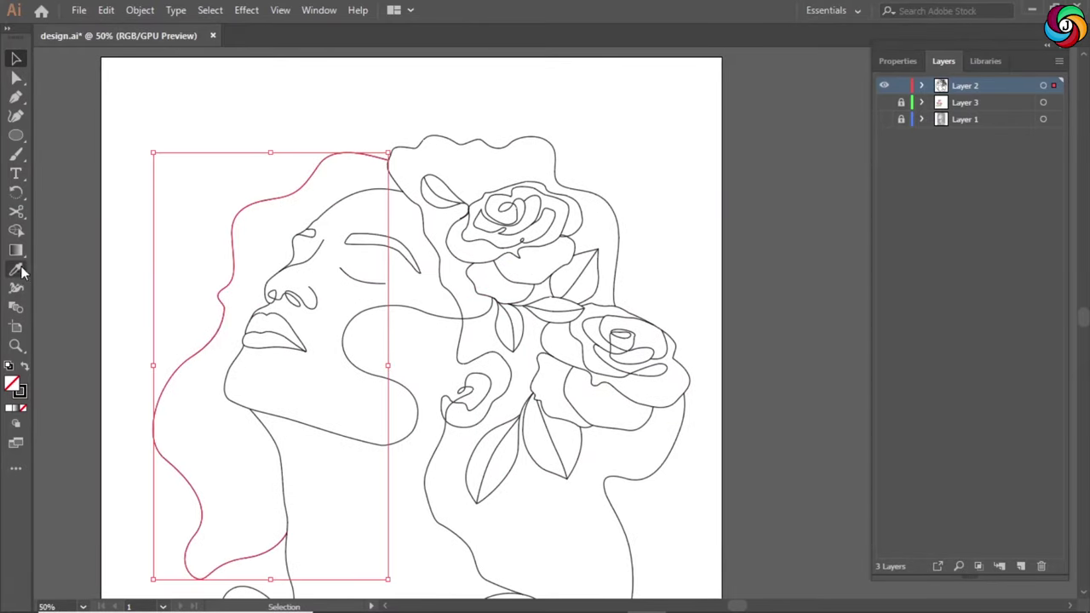
Thicken the middle of the left hair line with the Width tool.
{"action": "left_click", "coordinate": [16, 289]}
{"action": "scroll", "coordinate": [231, 340], "scroll_direction": "down", "scroll_amount": 3}
{"action": "left_click_drag", "start_coordinate": [180, 351], "coordinate": [195, 362]}
{"action": "key", "text": "ctrl+="}
{"action": "scroll", "coordinate": [319, 358], "scroll_direction": "down", "scroll_amount": 3}
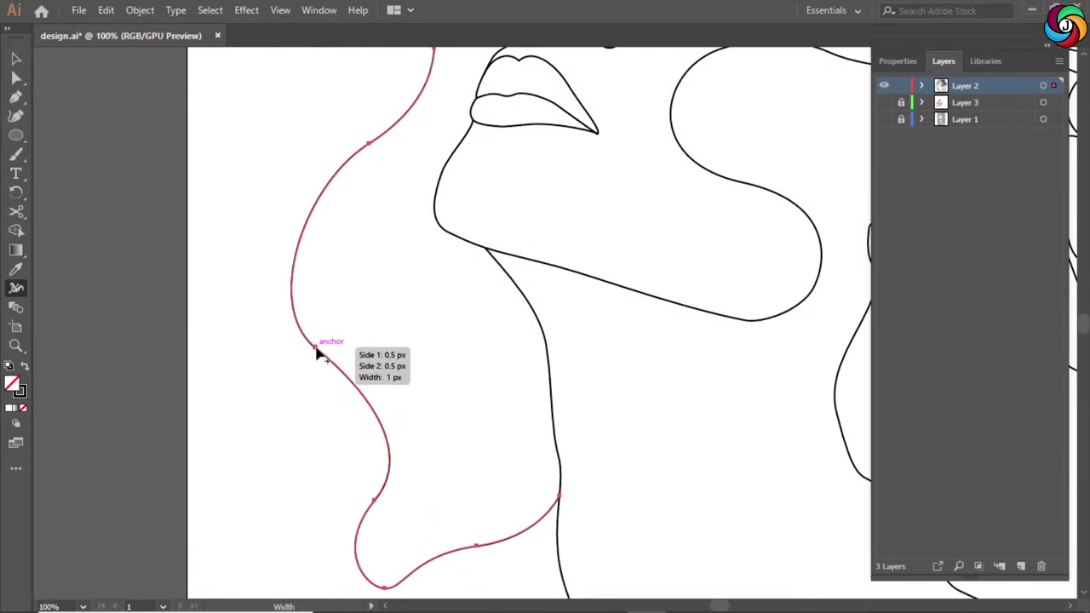
{"action": "left_click_drag", "start_coordinate": [319, 352], "coordinate": [319, 349]}
{"action": "left_click_drag", "start_coordinate": [368, 164], "coordinate": [342, 164]}
Inspect the ear, neck line and closed eye at different zoom levels.
{"action": "key", "text": "ctrl+minus"}
{"action": "key", "text": "ctrl+minus"}
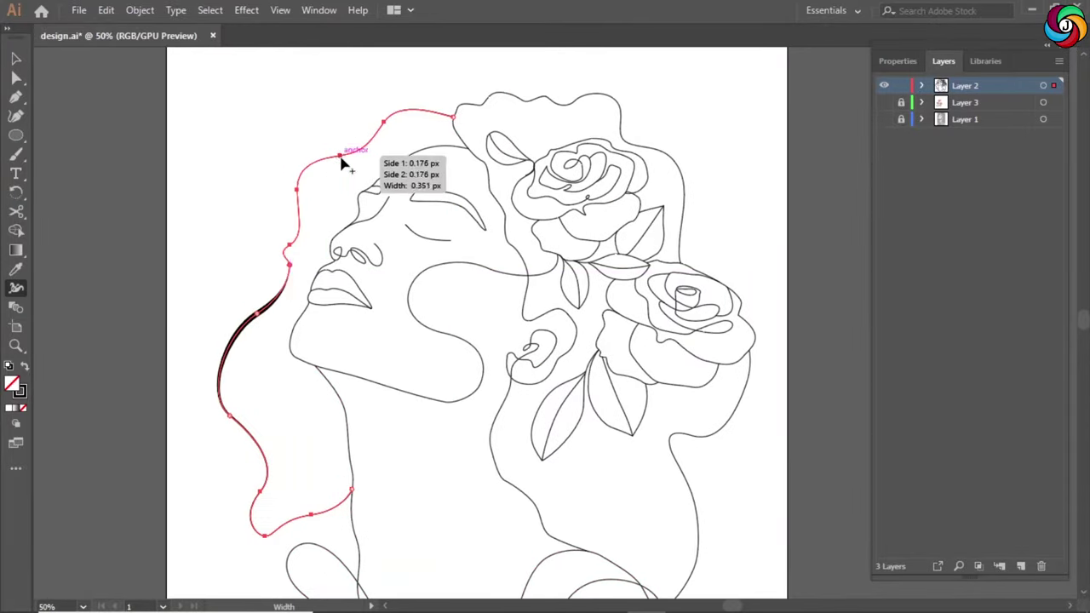
{"action": "scroll", "coordinate": [293, 256], "scroll_direction": "right", "scroll_amount": 2}
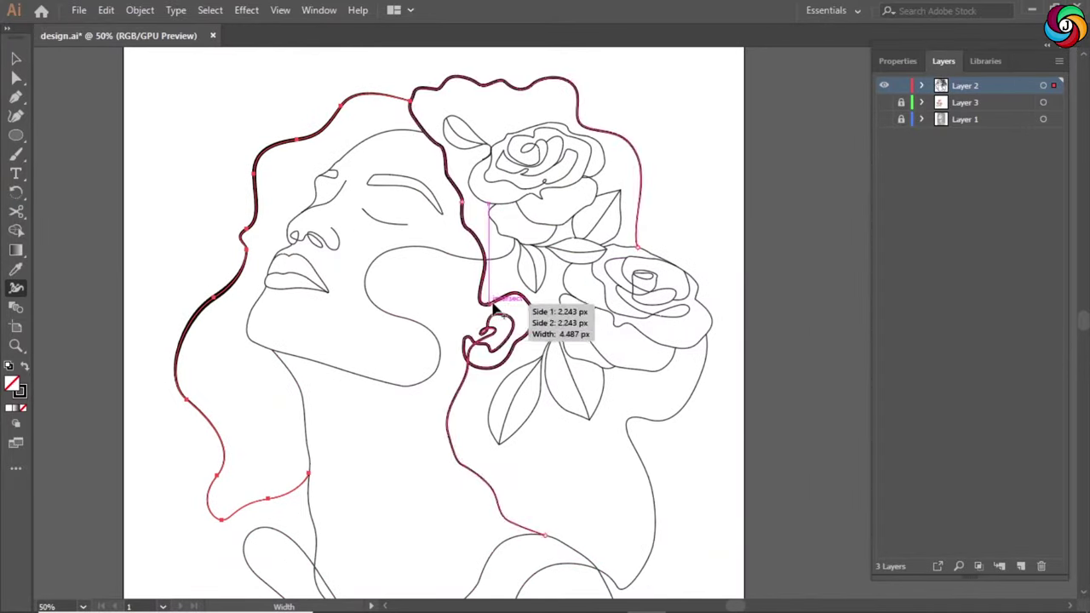
{"action": "key", "text": "ctrl+plus"}
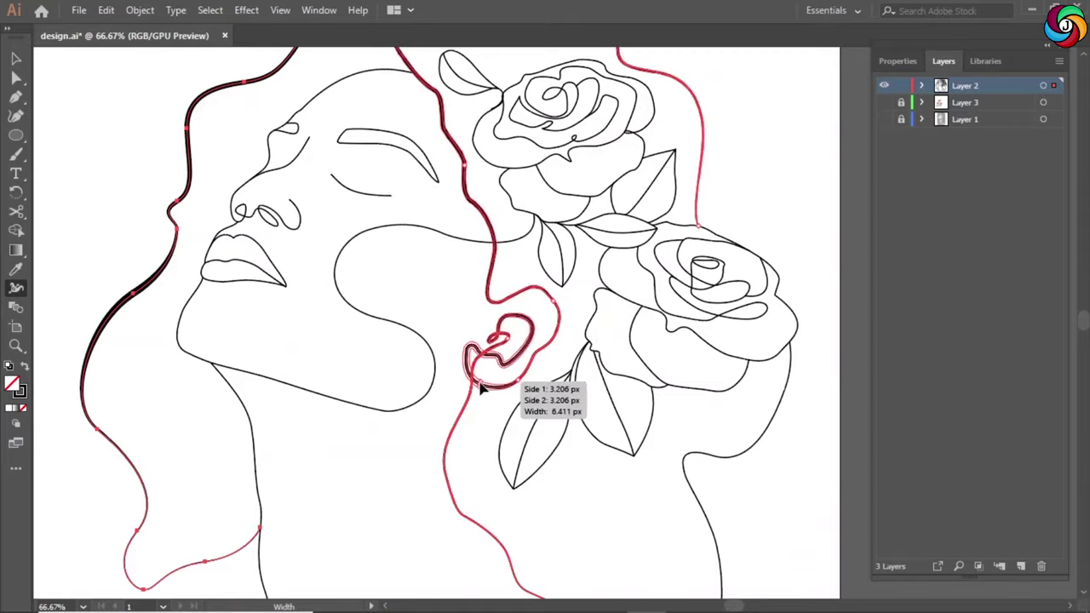
{"action": "key", "text": "ctrl+minus"}
{"action": "key", "text": "ctrl+plus"}
{"action": "key", "text": "ctrl+plus"}
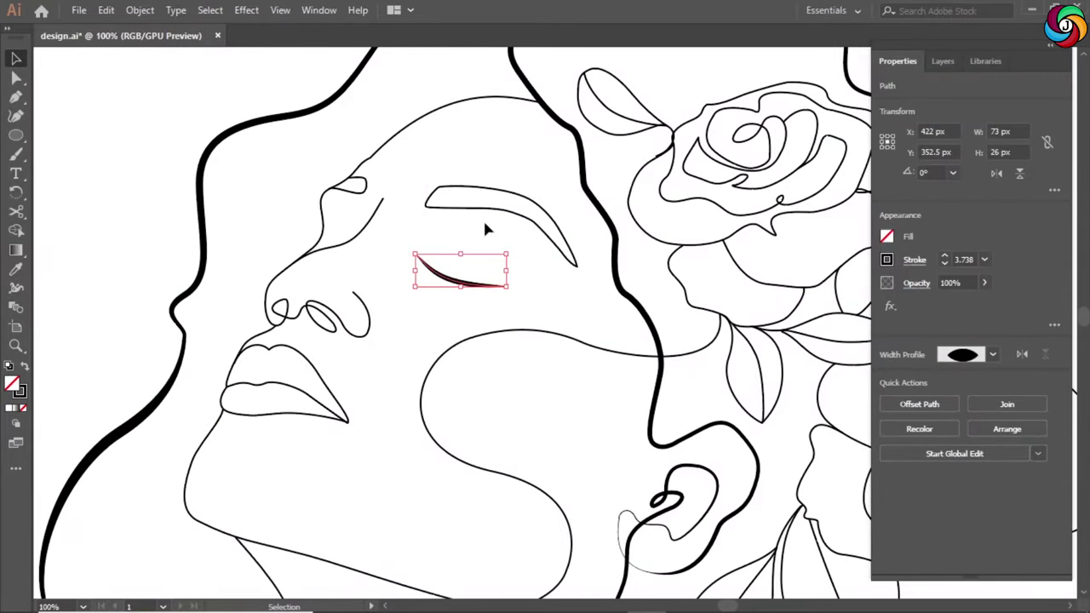
{"action": "key", "text": "ctrl+minus"}
{"action": "key", "text": "ctrl+minus"}
{"action": "key", "text": "ctrl+minus"}
Deselect the path and zoom far in on the cheek line with the Width tool.
{"action": "left_click", "coordinate": [734, 155]}
{"action": "key", "text": "shift+w"}
{"action": "key", "text": "ctrl+plus"}
{"action": "key", "text": "ctrl+plus"}
{"action": "key", "text": "ctrl+plus"}
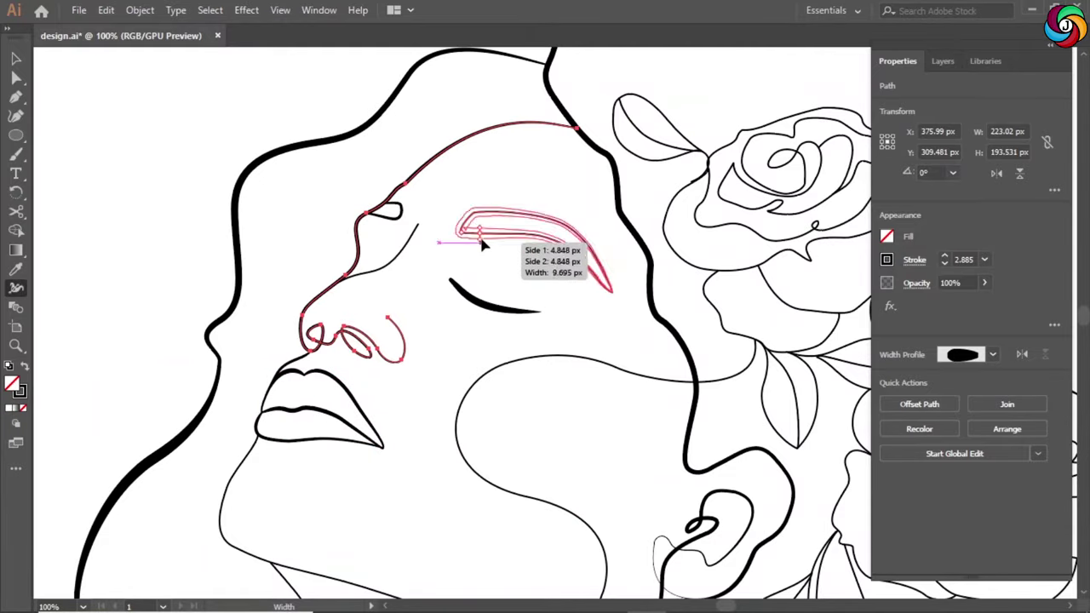
{"action": "scroll", "coordinate": [391, 315], "scroll_direction": "down", "scroll_amount": 3}
{"action": "scroll", "coordinate": [392, 315], "scroll_direction": "right", "scroll_amount": 2}
{"action": "key", "text": "ctrl+plus"}
{"action": "key", "text": "ctrl+plus"}
Widen the chin line below the lips and select the neck and shoulder path.
{"action": "key", "text": "ctrl+minus"}
{"action": "key", "text": "ctrl+minus"}
{"action": "key", "text": "ctrl+minus"}
{"action": "key", "text": "ctrl+minus"}
{"action": "key", "text": "ctrl+minus"}
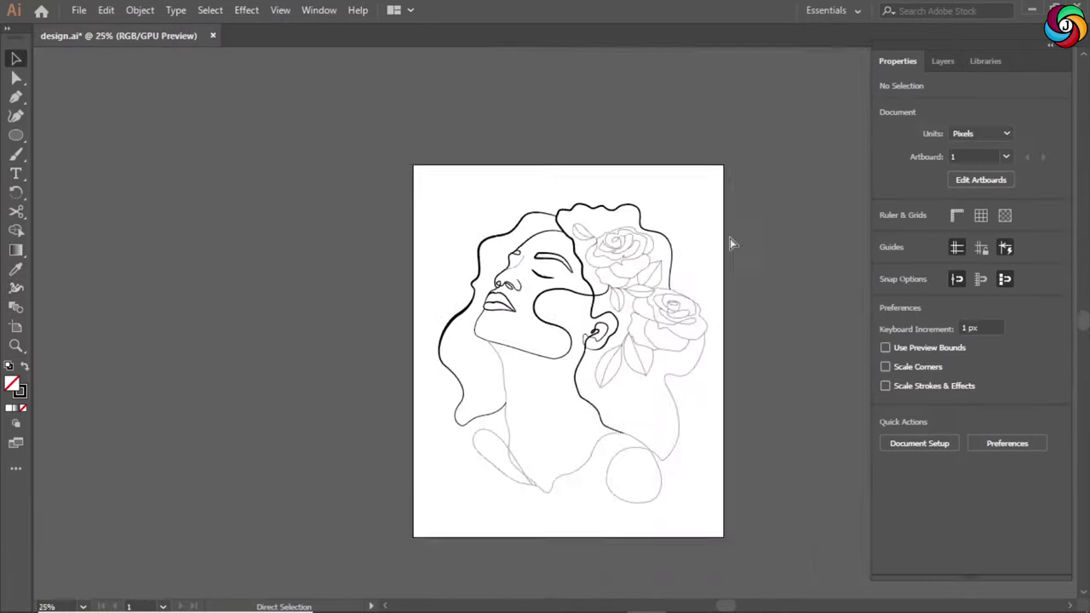
{"action": "key", "text": "ctrl+plus"}
{"action": "key", "text": "ctrl+plus"}
{"action": "key", "text": "ctrl+plus"}
{"action": "left_click_drag", "start_coordinate": [374, 454], "coordinate": [376, 449]}
{"action": "key", "text": "ctrl+minus"}
{"action": "key", "text": "ctrl+minus"}
{"action": "key", "text": "ctrl+minus"}
{"action": "key", "text": "ctrl+minus"}
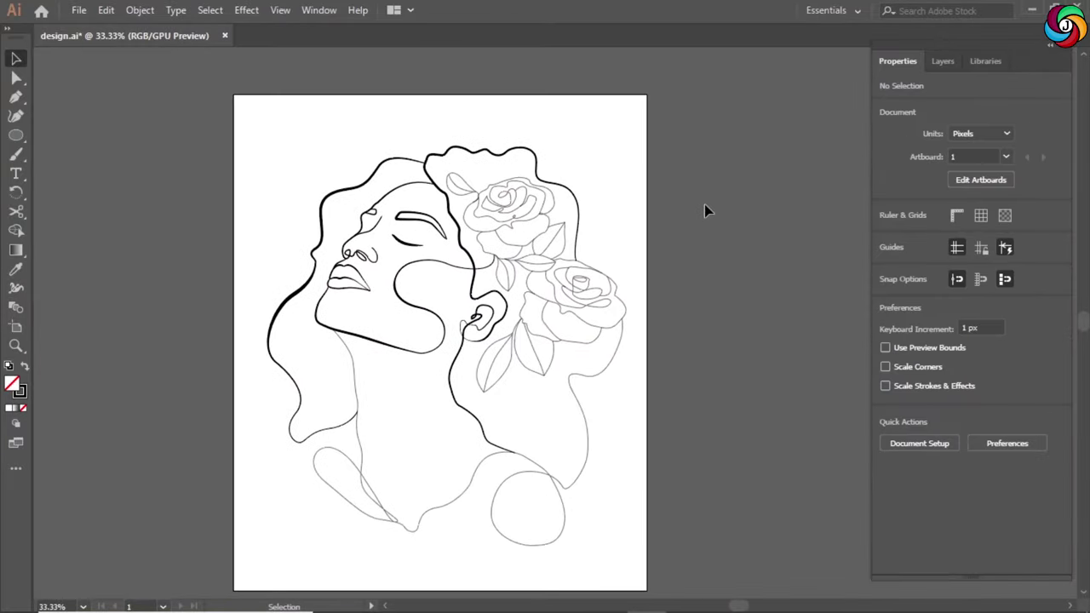
{"action": "key", "text": "ctrl+plus"}
{"action": "key", "text": "ctrl+plus"}
{"action": "left_click", "coordinate": [334, 351]}
{"action": "scroll", "coordinate": [361, 470], "scroll_direction": "down", "scroll_amount": 3}
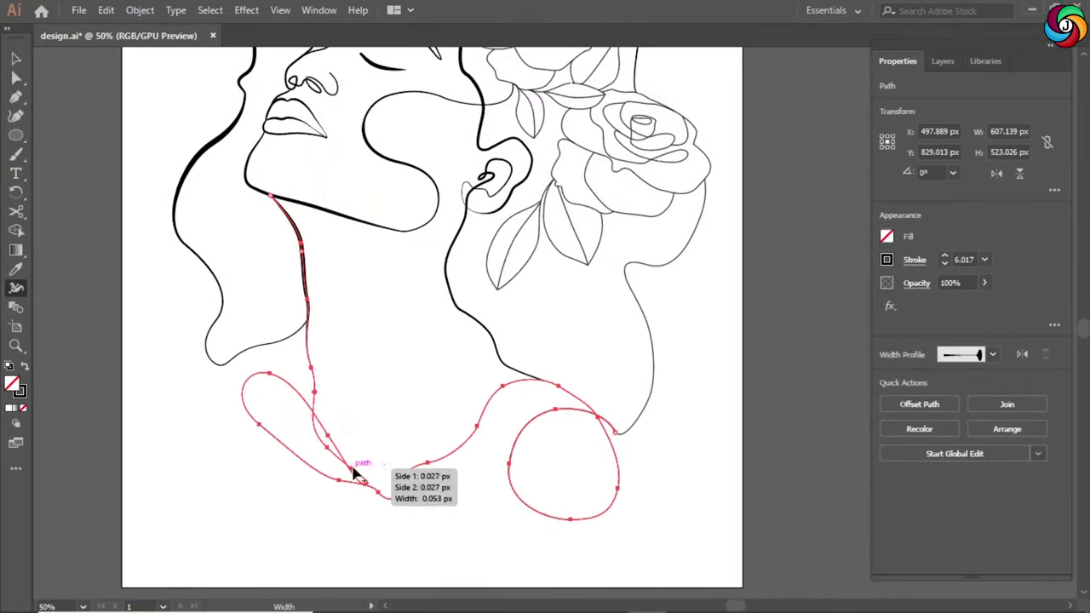
{"action": "scroll", "coordinate": [450, 360], "scroll_direction": "up", "scroll_amount": 3}
Thicken the inner end of the eyebrow at 100% zoom.
{"action": "key", "text": "ctrl+minus"}
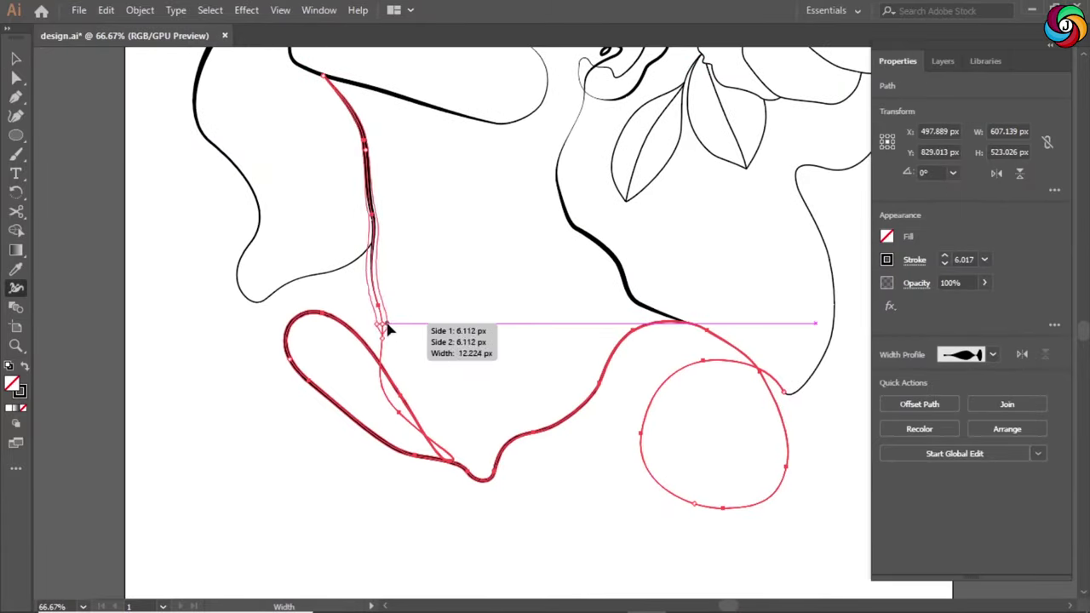
{"action": "scroll", "coordinate": [482, 385], "scroll_direction": "up", "scroll_amount": 3}
{"action": "key", "text": "ctrl+plus"}
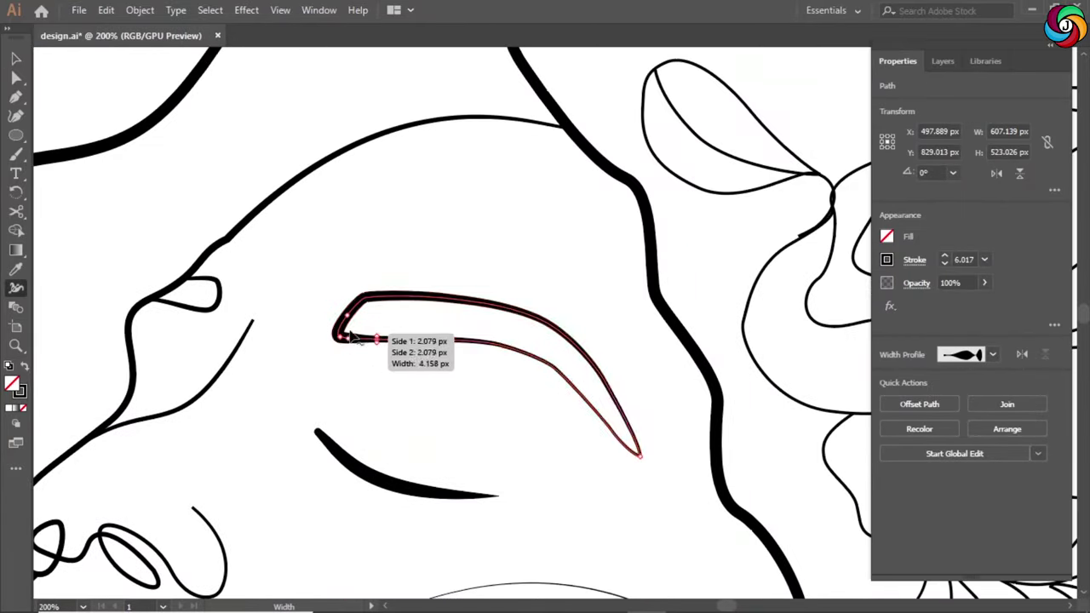
{"action": "left_click_drag", "start_coordinate": [341, 316], "coordinate": [348, 323]}
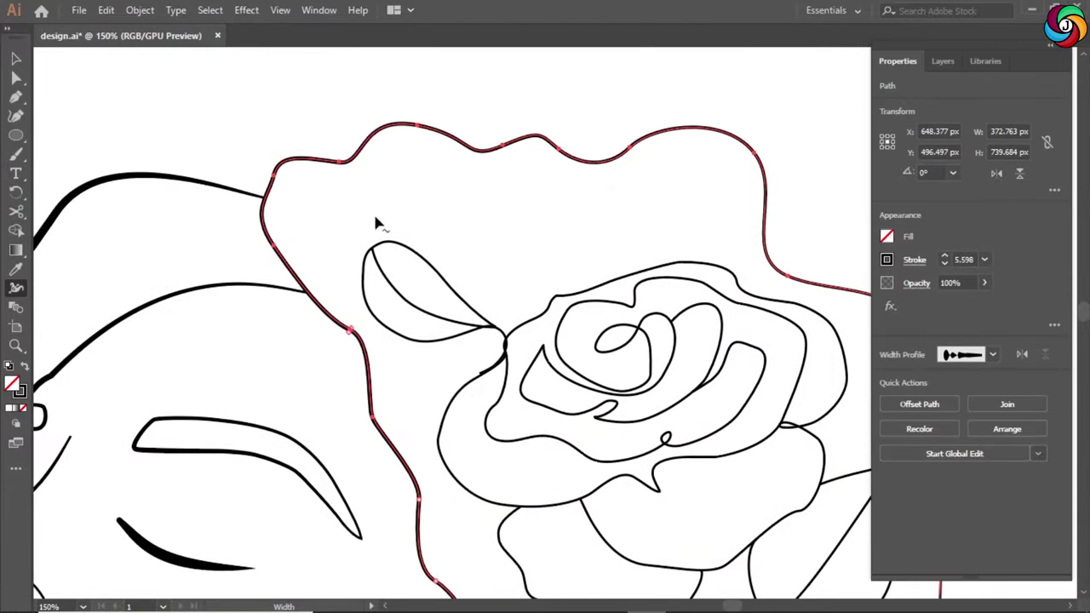
Widen the top of the hair line, the horizontal leaf's end and the lower circle.
{"action": "left_click_drag", "start_coordinate": [614, 119], "coordinate": [628, 139]}
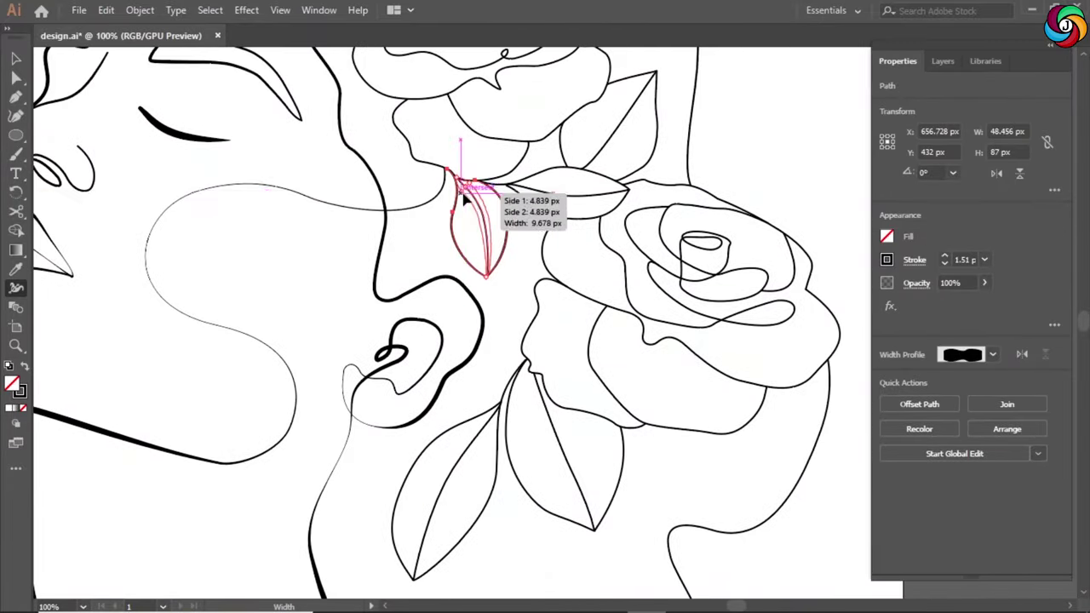
{"action": "left_click_drag", "start_coordinate": [553, 192], "coordinate": [556, 202]}
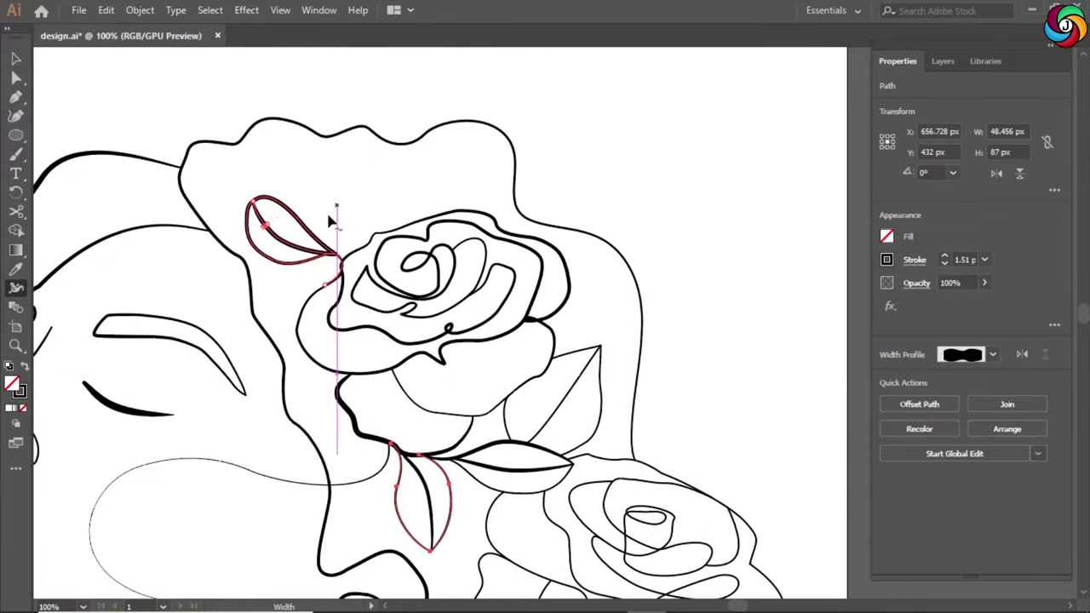
{"action": "scroll", "coordinate": [713, 166], "scroll_direction": "down", "scroll_amount": 5}
{"action": "scroll", "coordinate": [713, 166], "scroll_direction": "right", "scroll_amount": 2}
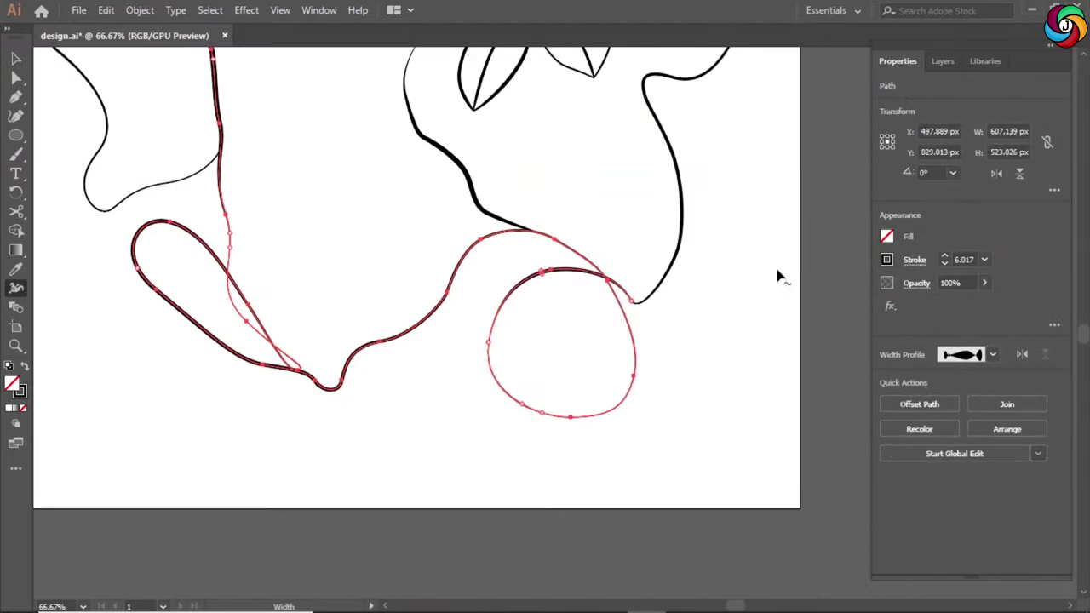
{"action": "left_click_drag", "start_coordinate": [510, 395], "coordinate": [515, 400]}
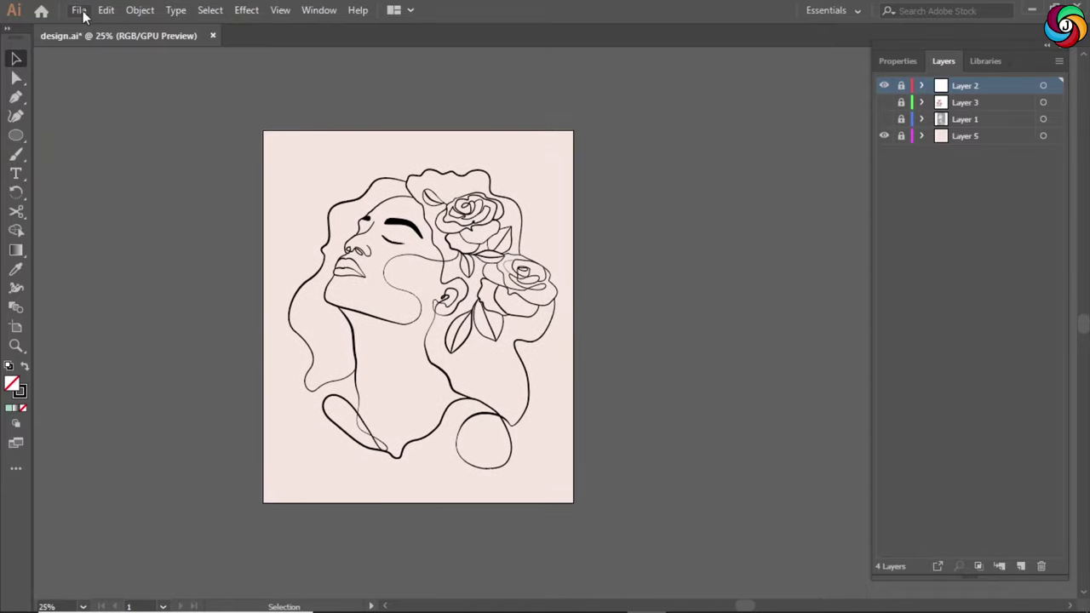
Start exporting the pink-backed portrait as a web image from the File menu.
{"action": "left_click", "coordinate": [79, 11]}
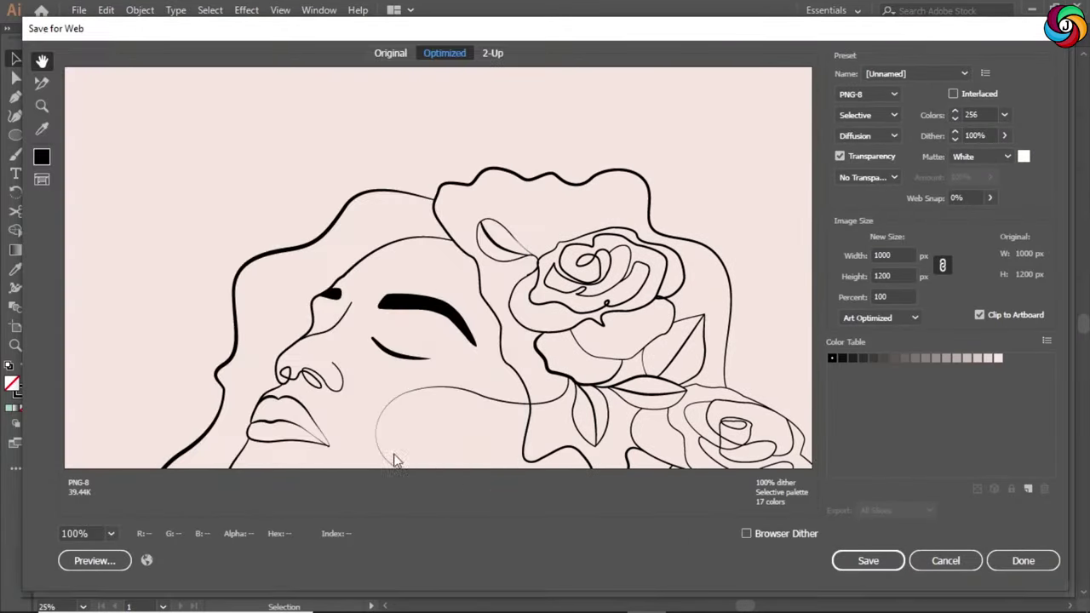